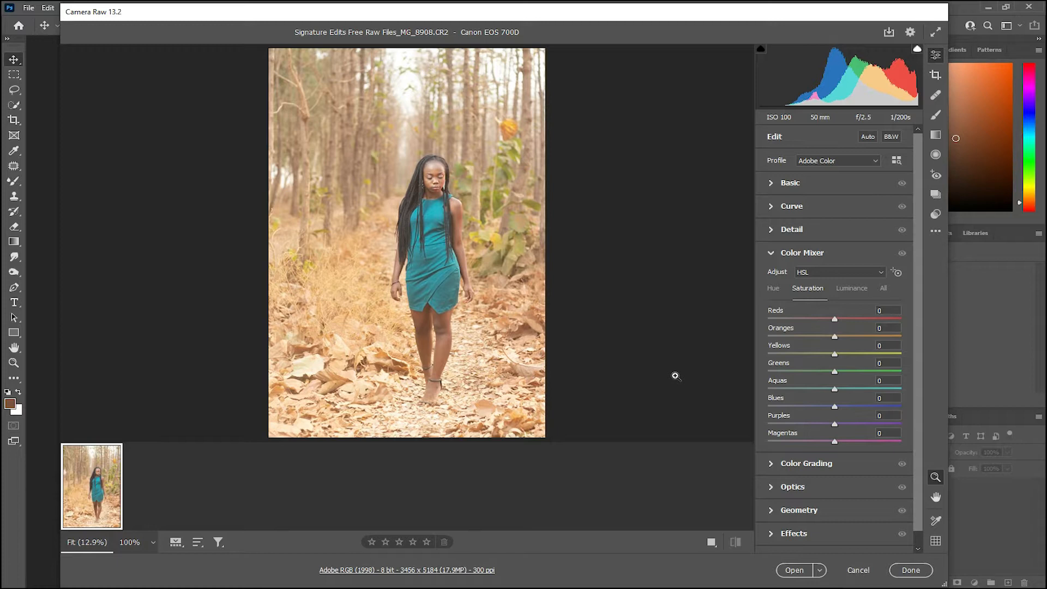
- In the Basic adjustments, set Temperature to 3900, Exposure -0.35, Contrast +15, Highlights -22, Shadows -21, Whites +8 and Blacks -2
click(791, 183)
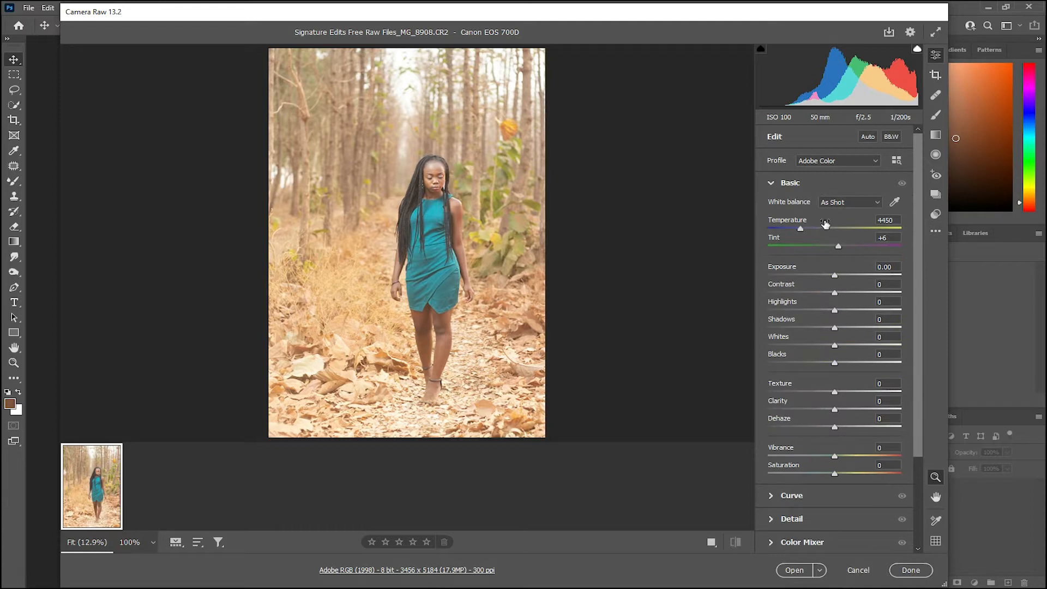
drag(800, 230, 791, 232)
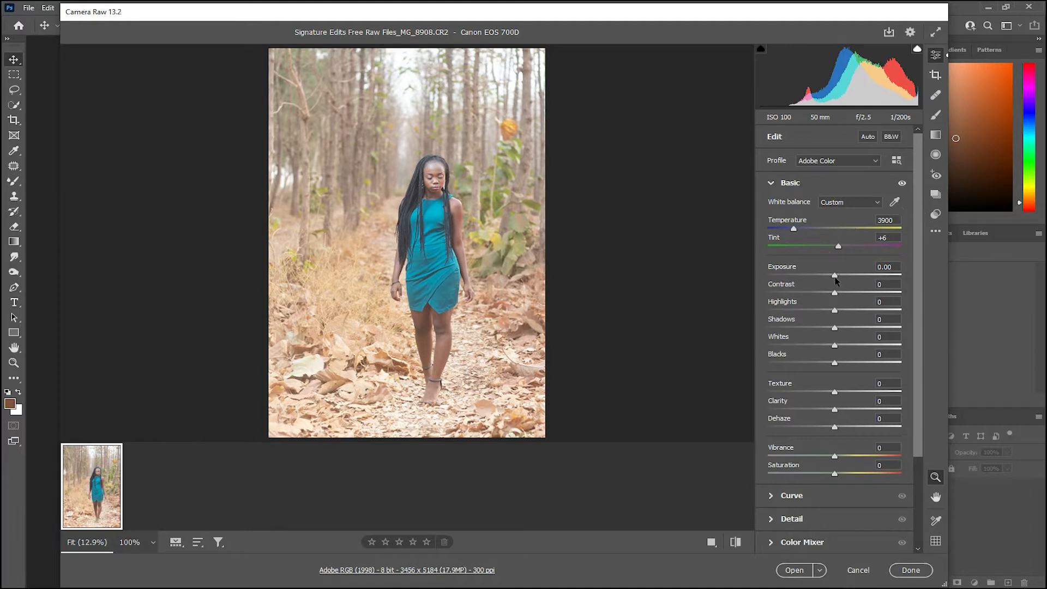
drag(834, 281, 830, 281)
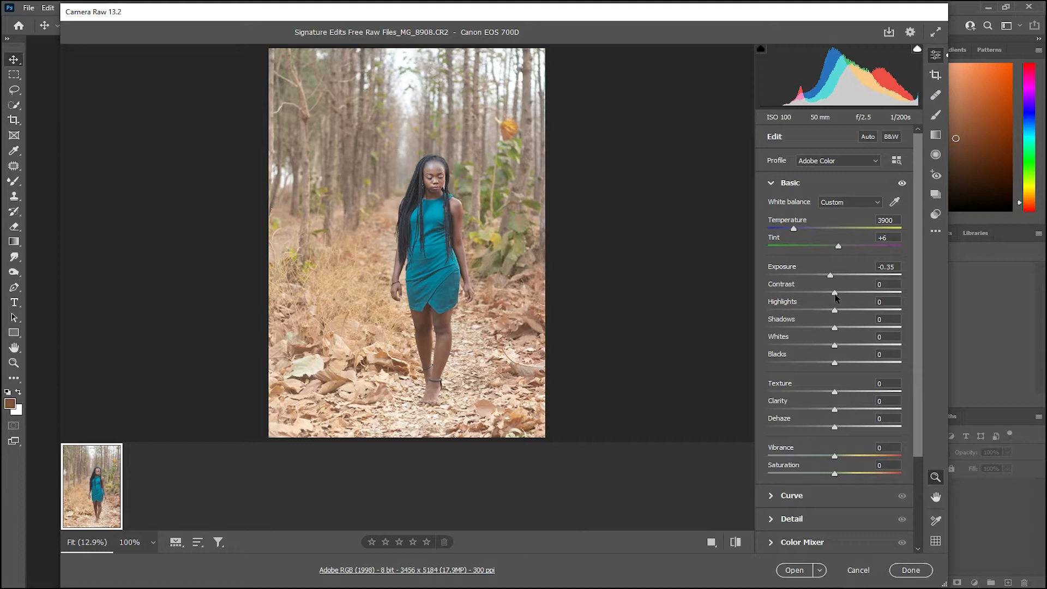
drag(835, 295, 845, 295)
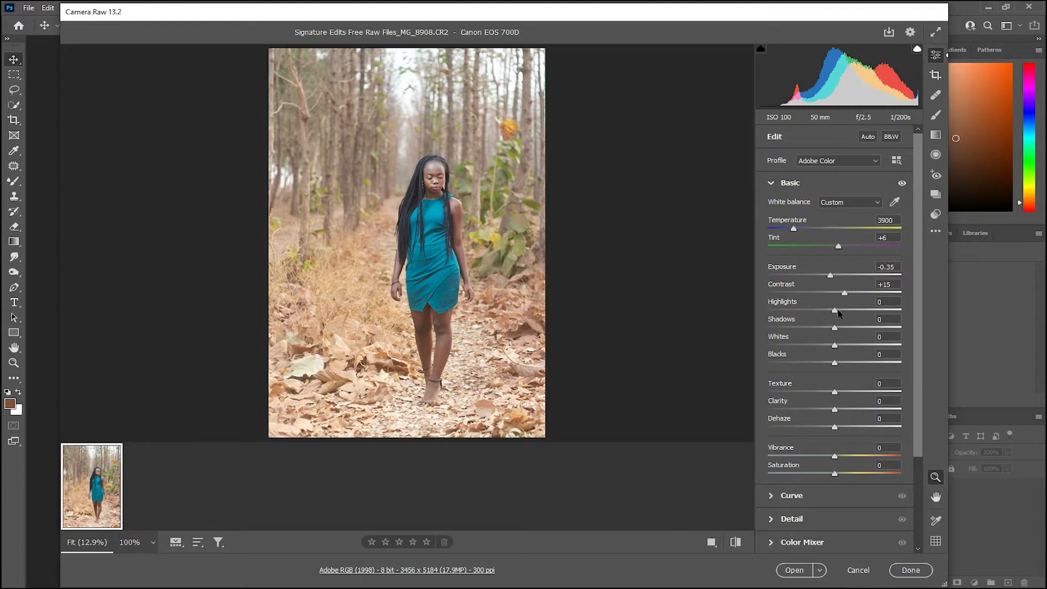
drag(836, 312, 841, 346)
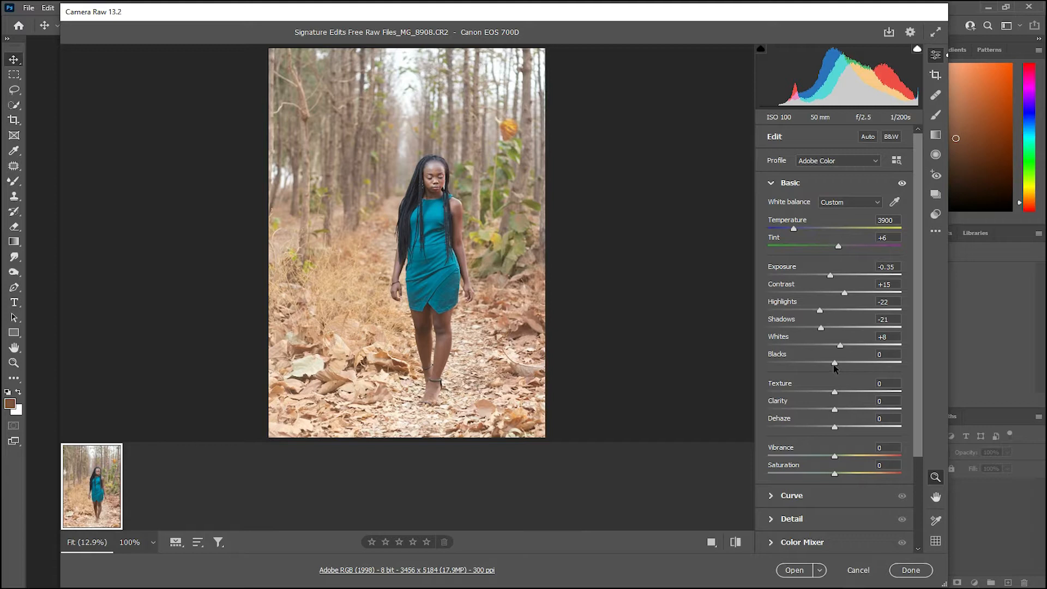
drag(833, 364, 832, 362)
- Raise the photo's Clarity to +15, Vibrance to +15 and Saturation to +4
scroll(850, 368, down, 1)
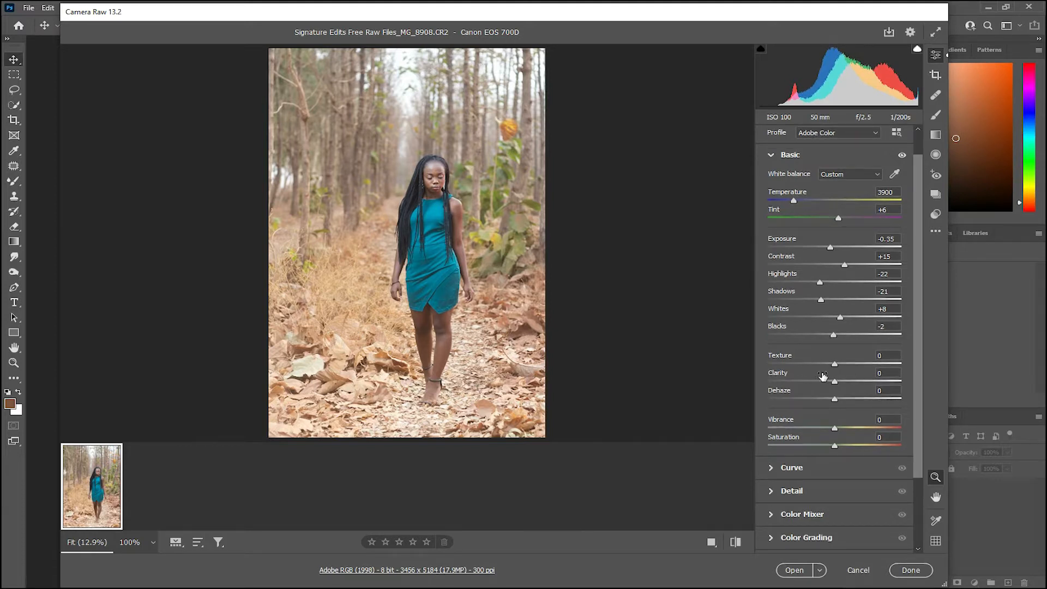
drag(836, 383, 844, 384)
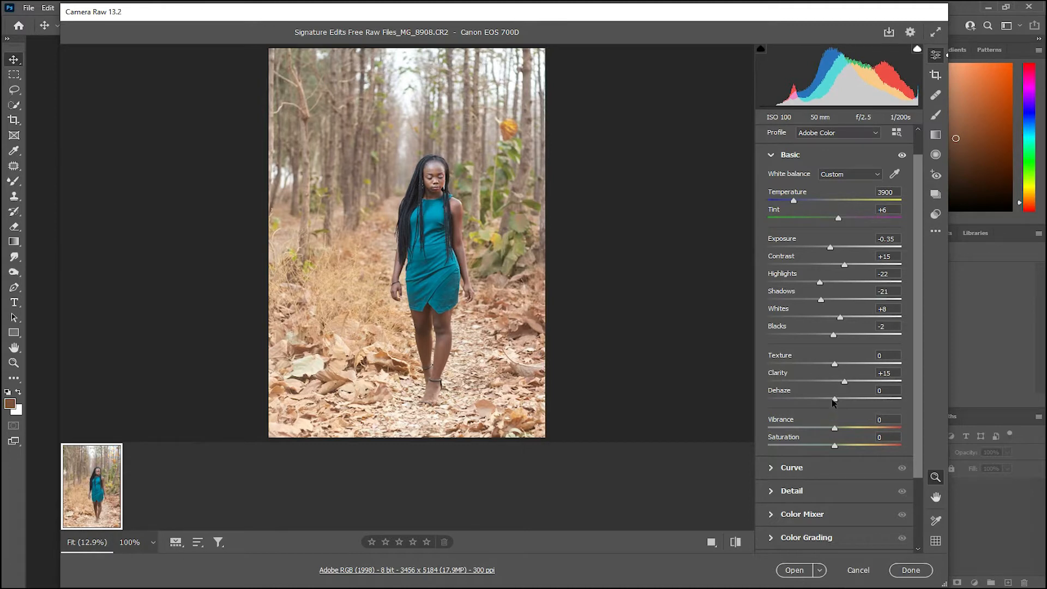
scroll(834, 402, down, 1)
drag(836, 400, 846, 400)
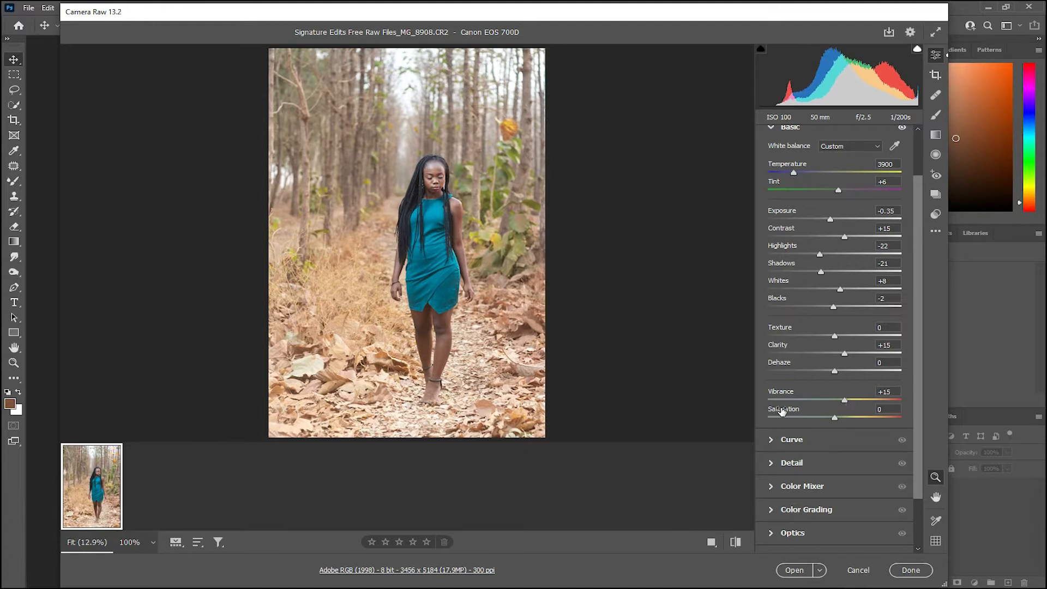
drag(834, 418, 839, 418)
- Shape the parametric tone curve with Highlights -9, Lights +7, Darks -2 and Shadows -16
scroll(848, 376, down, 2)
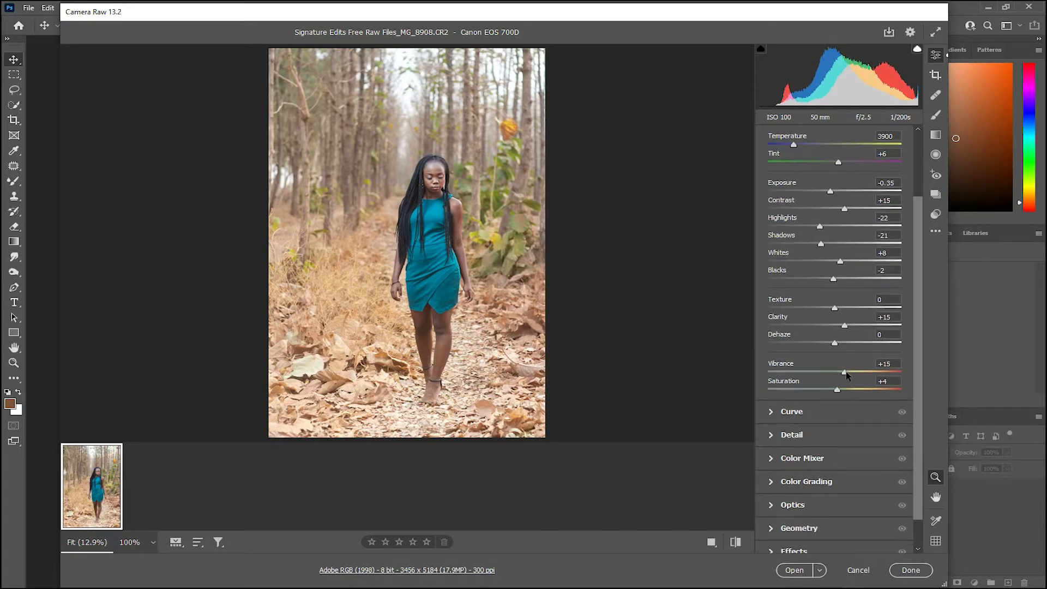
click(807, 387)
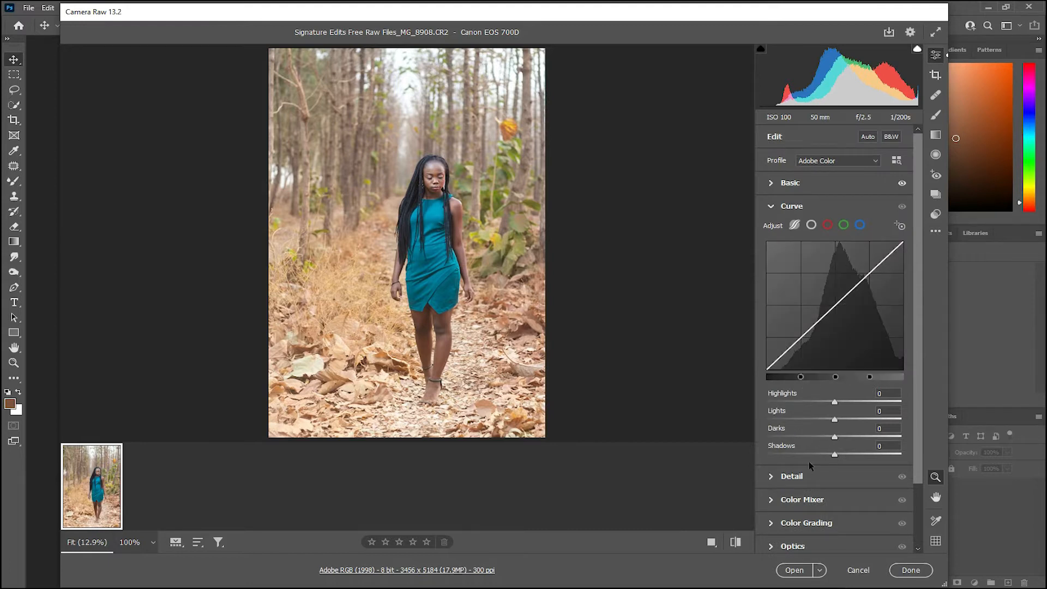
drag(837, 401, 824, 453)
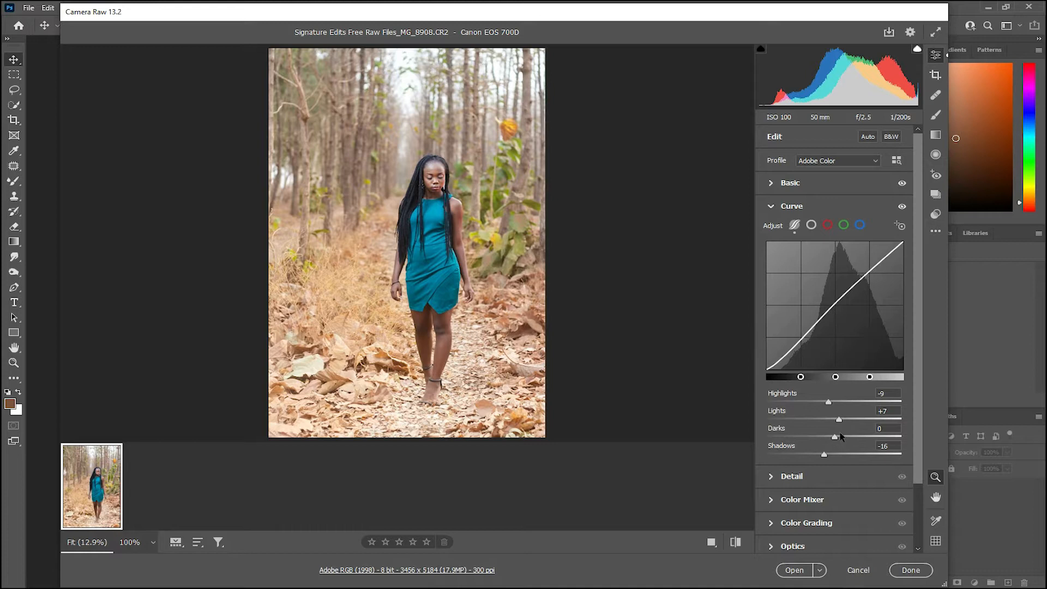
drag(834, 438, 831, 438)
- In the Color Mixer, set the saturation of Oranges to +5, Yellows +65, Greens +77, Aquas +81 and Blues +5
scroll(829, 436, down, 1)
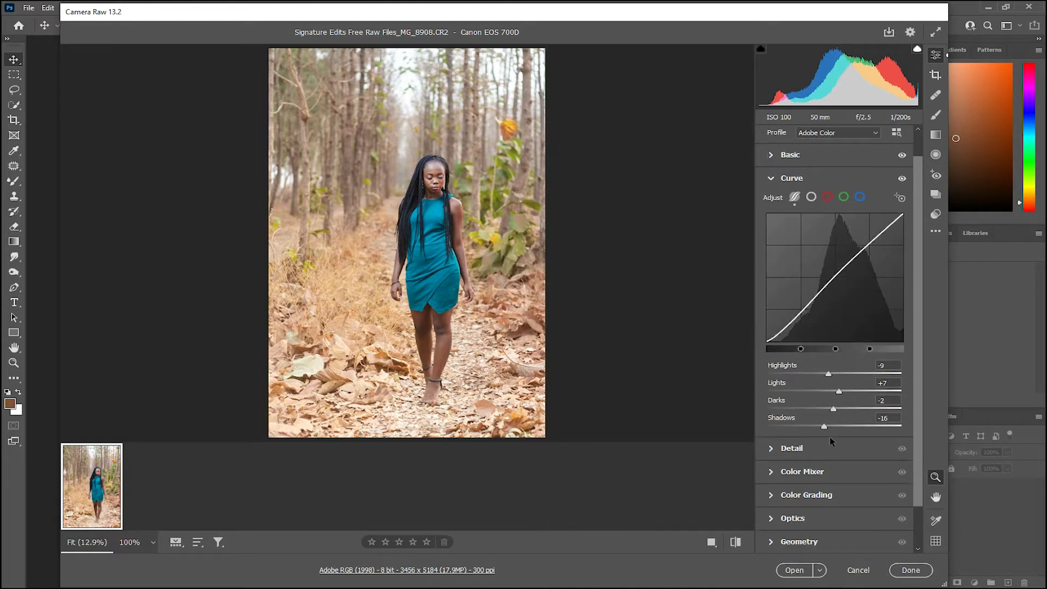
click(805, 472)
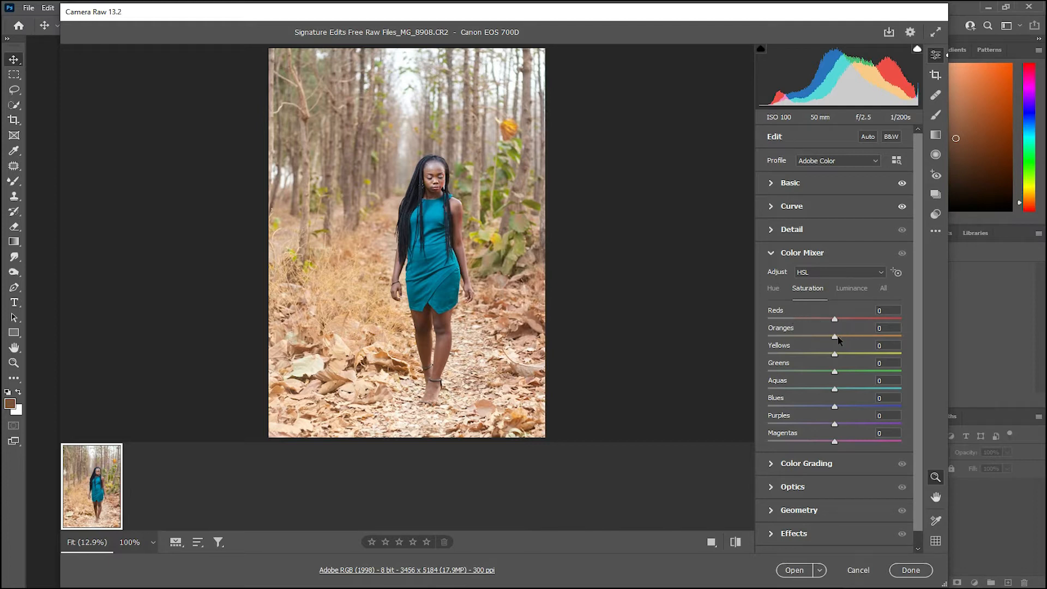
drag(835, 340, 838, 339)
drag(836, 356, 880, 352)
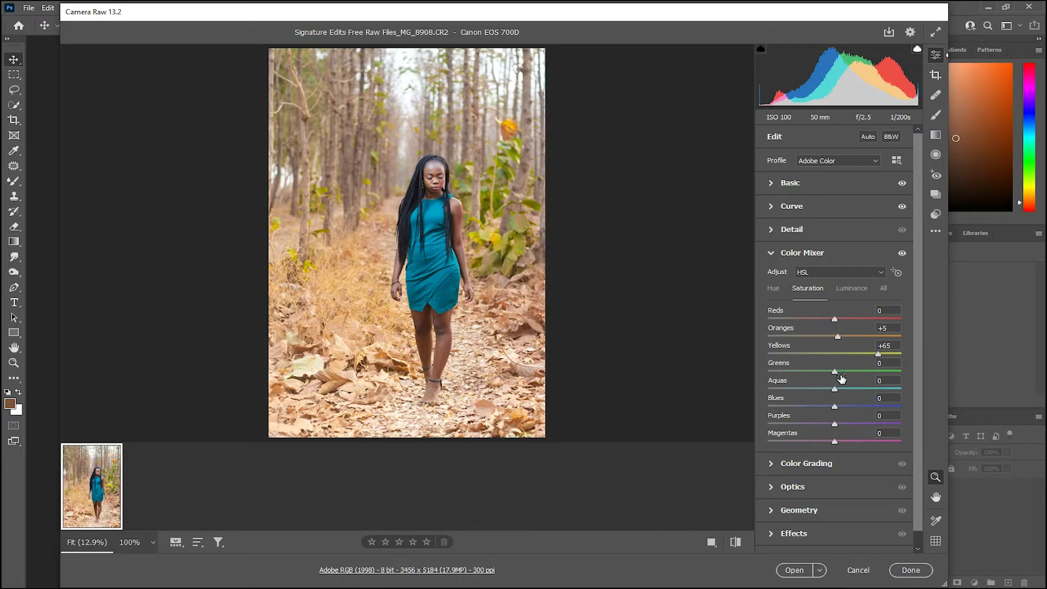
drag(837, 375, 887, 369)
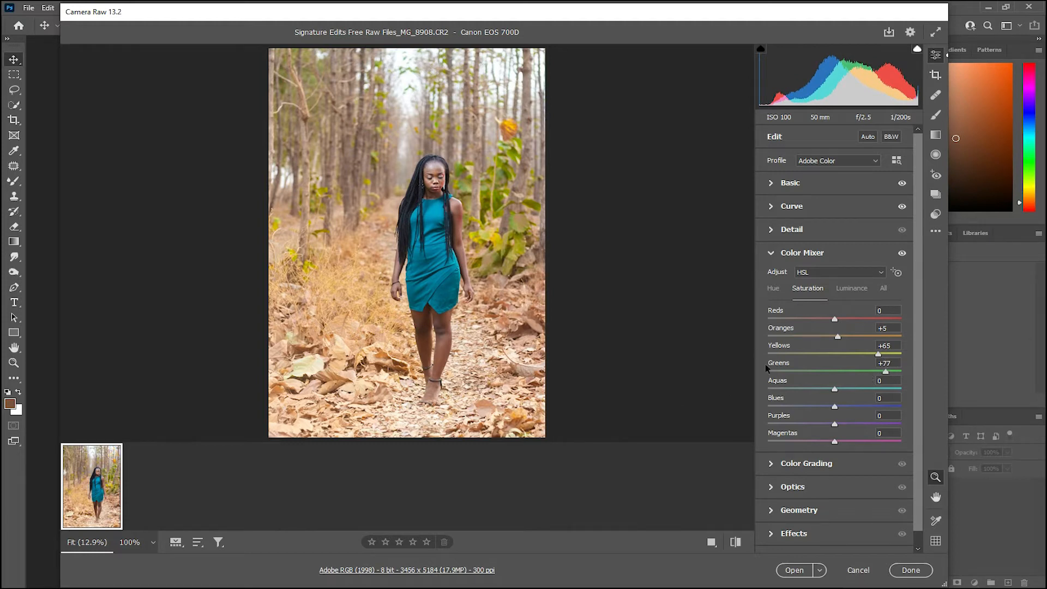
drag(834, 389, 888, 385)
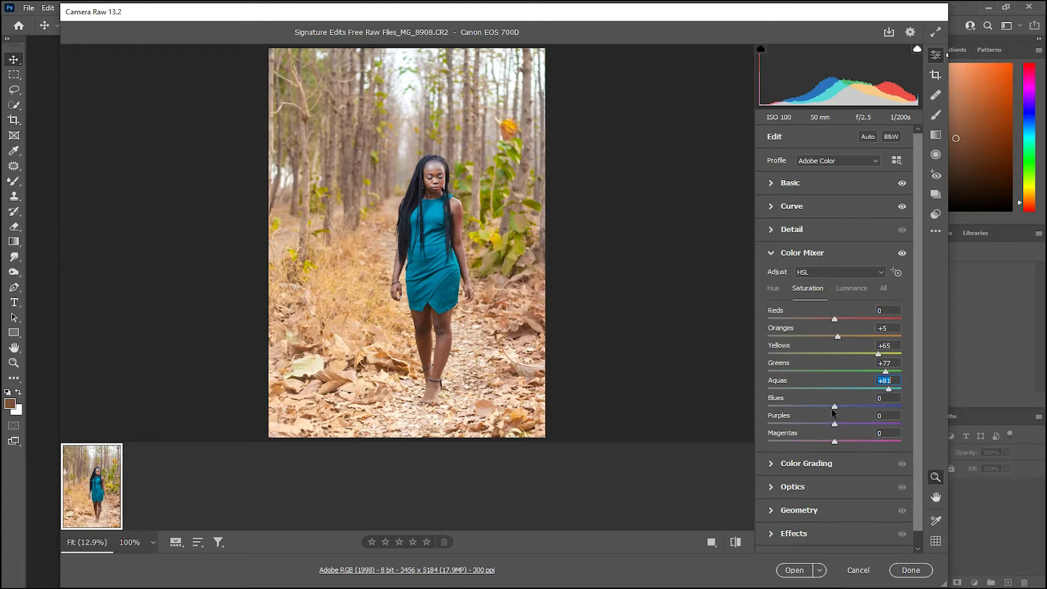
mouse_move(823, 407)
mouse_down()
mouse_move(862, 405)
mouse_move(831, 413)
mouse_move(840, 413)
mouse_up()
key(Tab)
key(Tab)
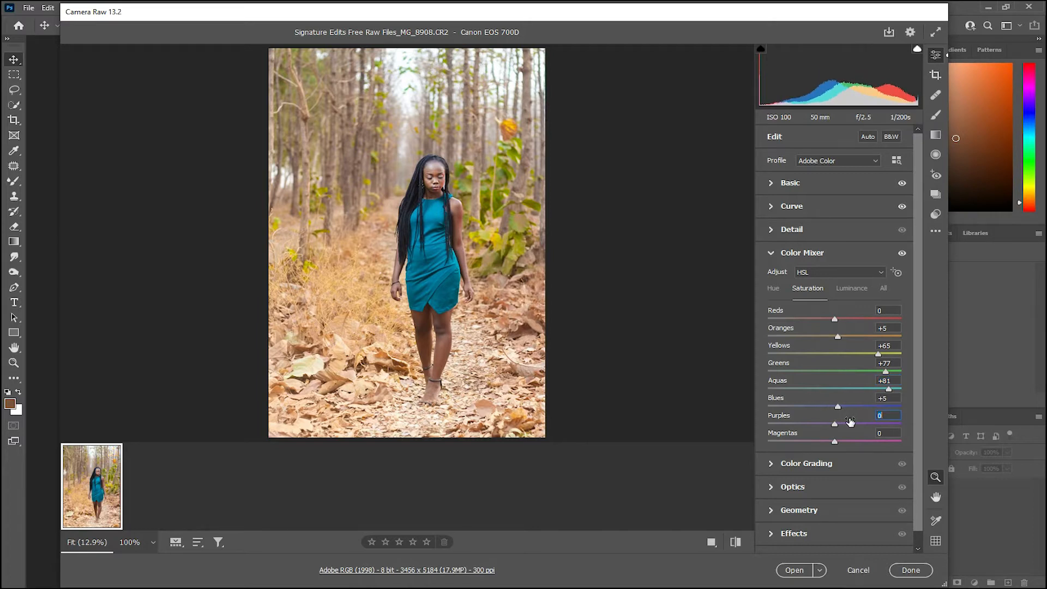
- In Color Grading, raise the midtones luminance to 16 and slightly lift the shadows luminance
scroll(919, 325, down, 1)
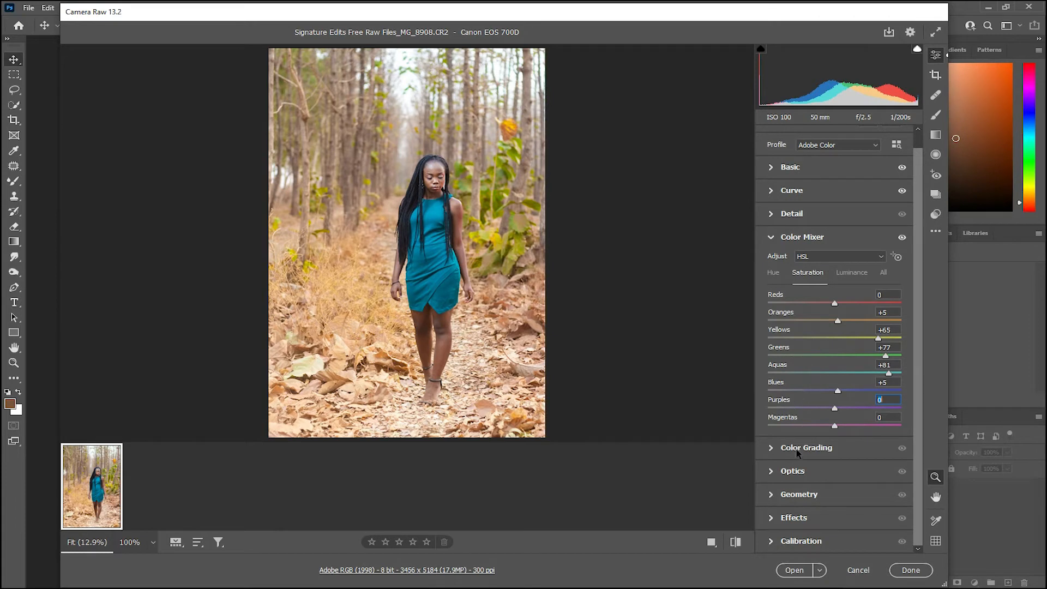
click(797, 448)
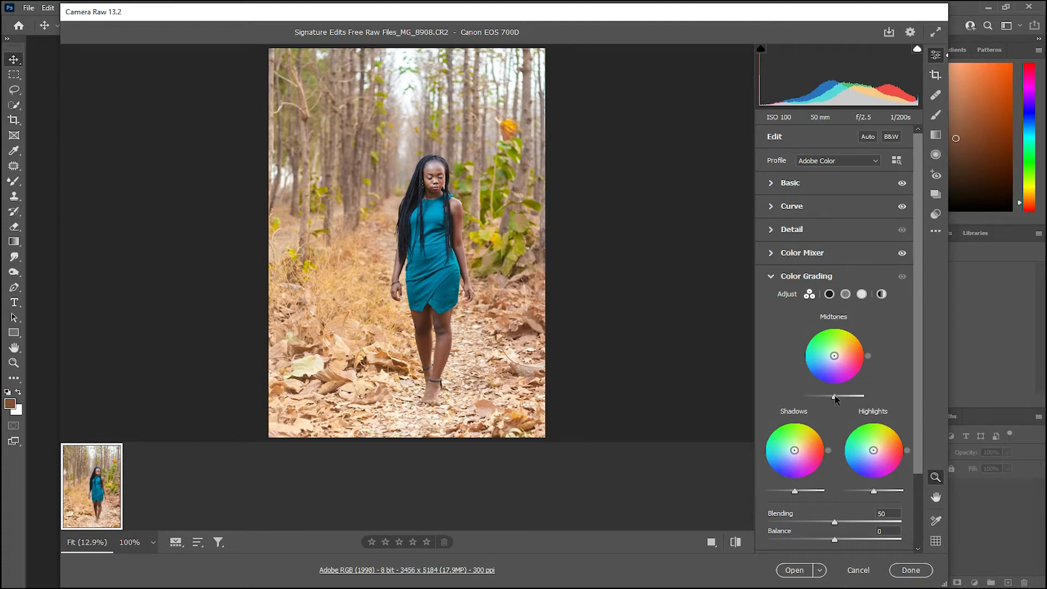
drag(836, 398, 838, 401)
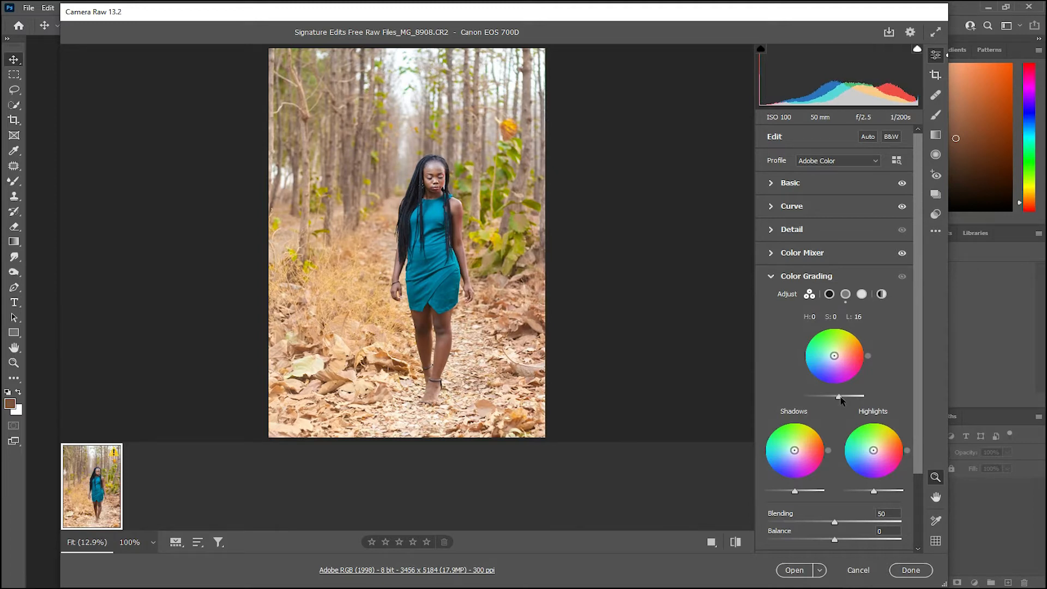
drag(795, 492, 796, 492)
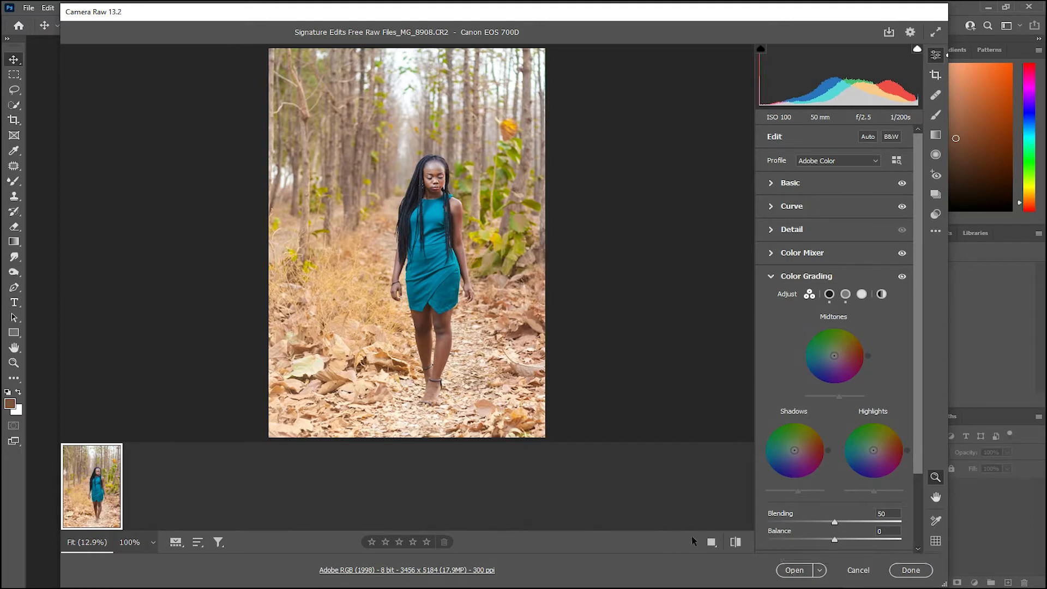
- Compare the photo before and after side by side, and open the edited image in Photoshop
click(711, 541)
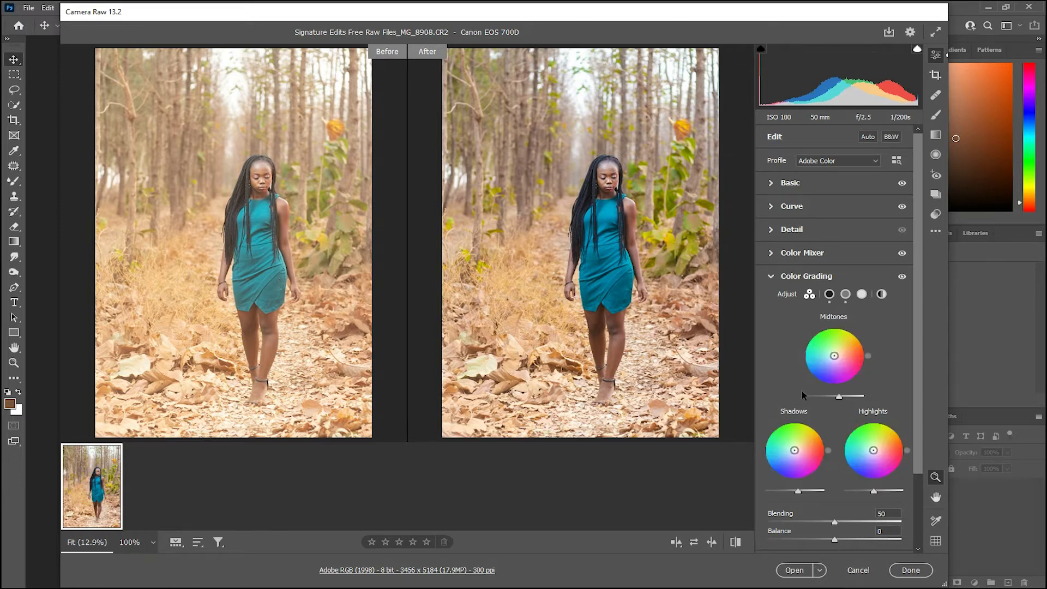
click(794, 569)
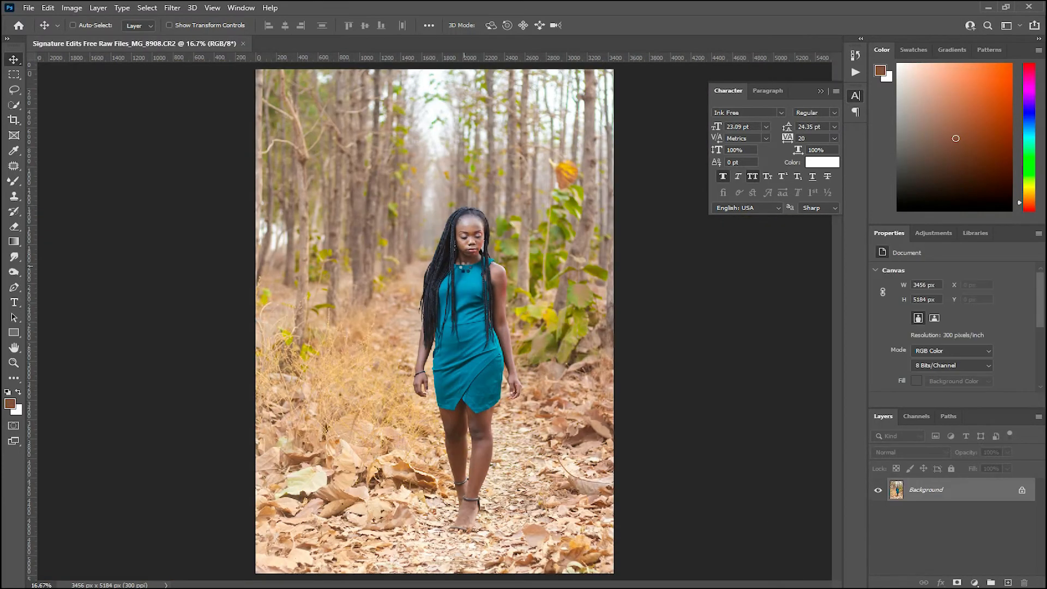
- Add a Curves adjustment layer above the Background and pull the RGB curve down slightly to darken the photo
key(ctrl+plus)
drag(482, 298, 431, 225)
key(ctrl+minus)
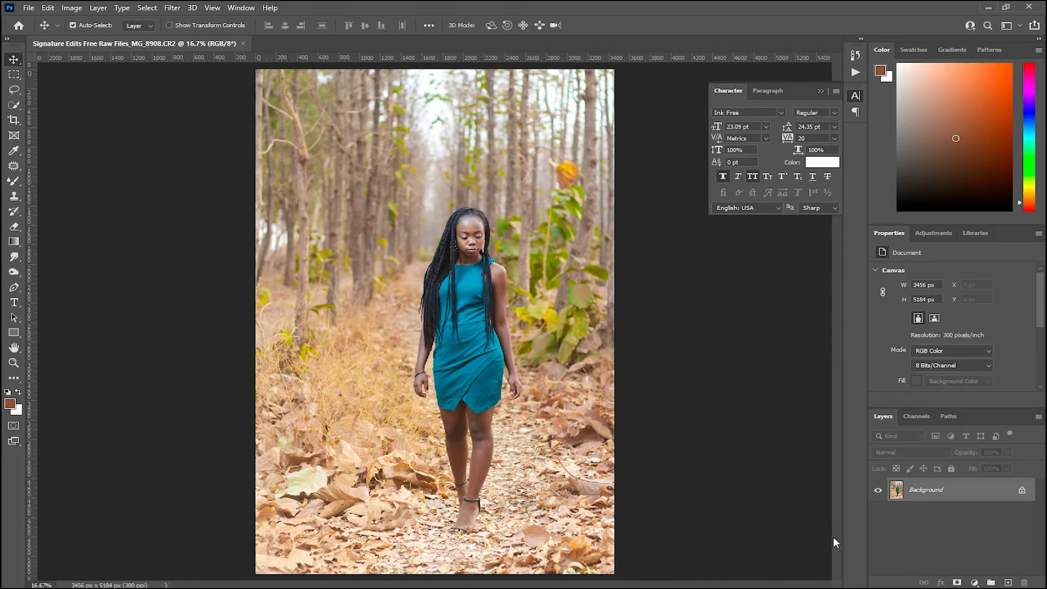
click(975, 583)
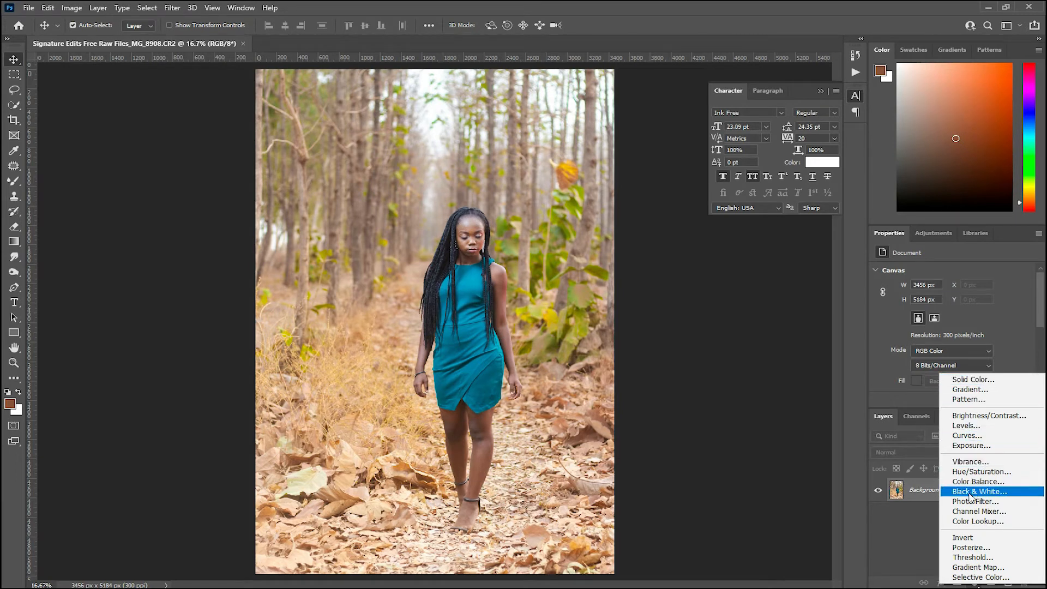
click(964, 435)
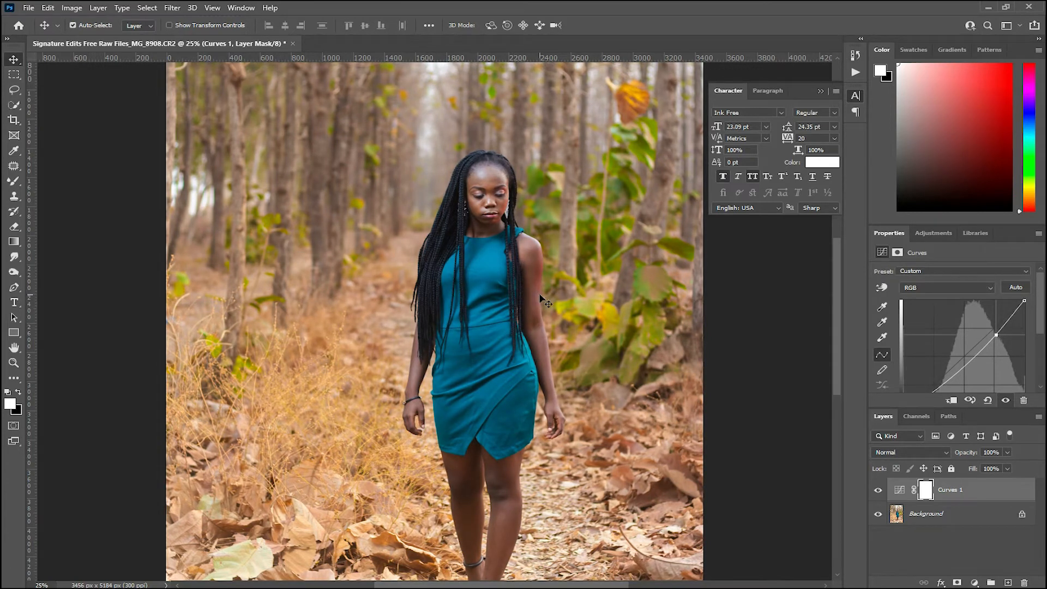
- Examine the curves-adjusted photo as a whole and up close around the woman's face and the background
key(ctrl+minus)
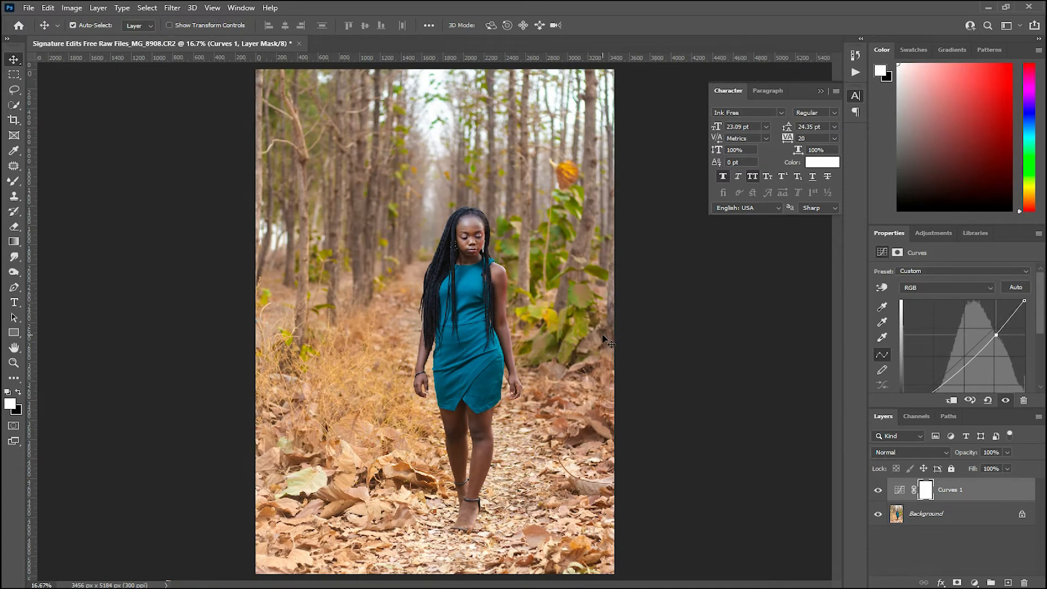
key(ctrl+plus)
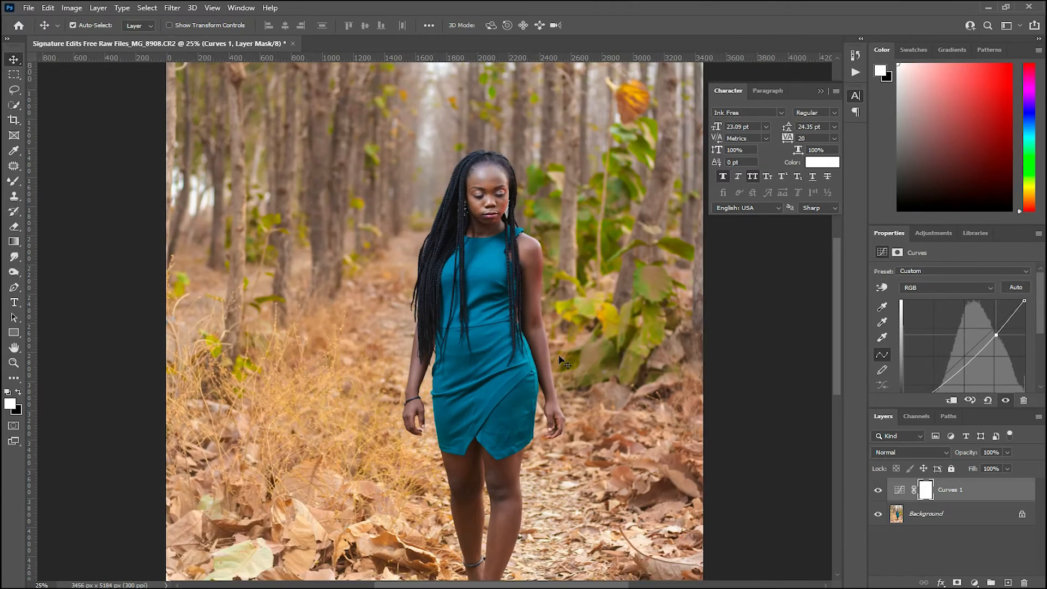
key(ctrl+plus)
key(ctrl+plus)
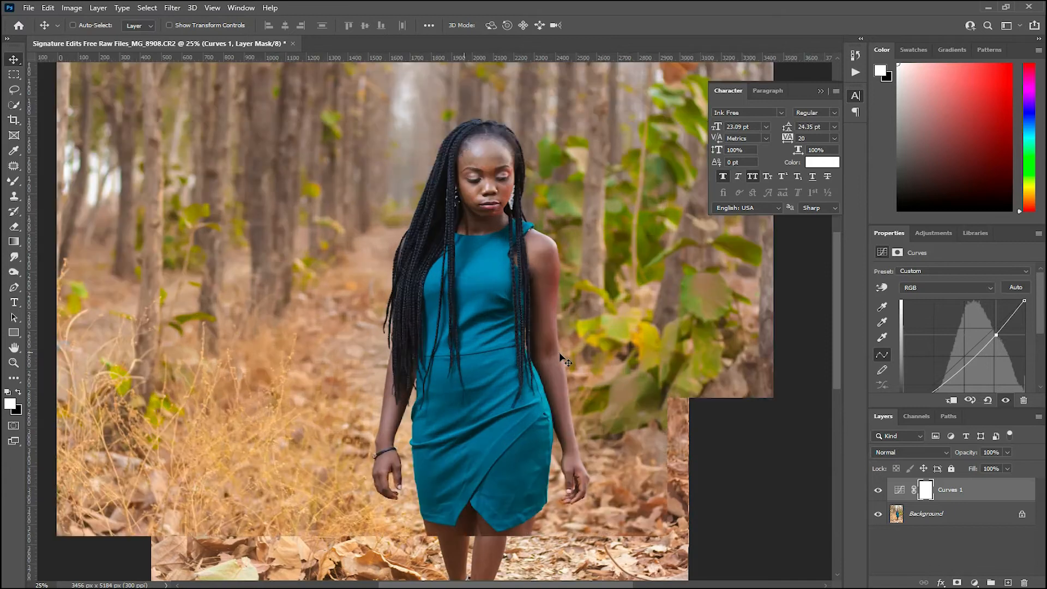
drag(562, 187, 543, 294)
key(ctrl+plus)
key(ctrl+plus)
drag(574, 218, 529, 359)
key(ctrl+minus)
key(ctrl+minus)
key(ctrl+minus)
key(ctrl+minus)
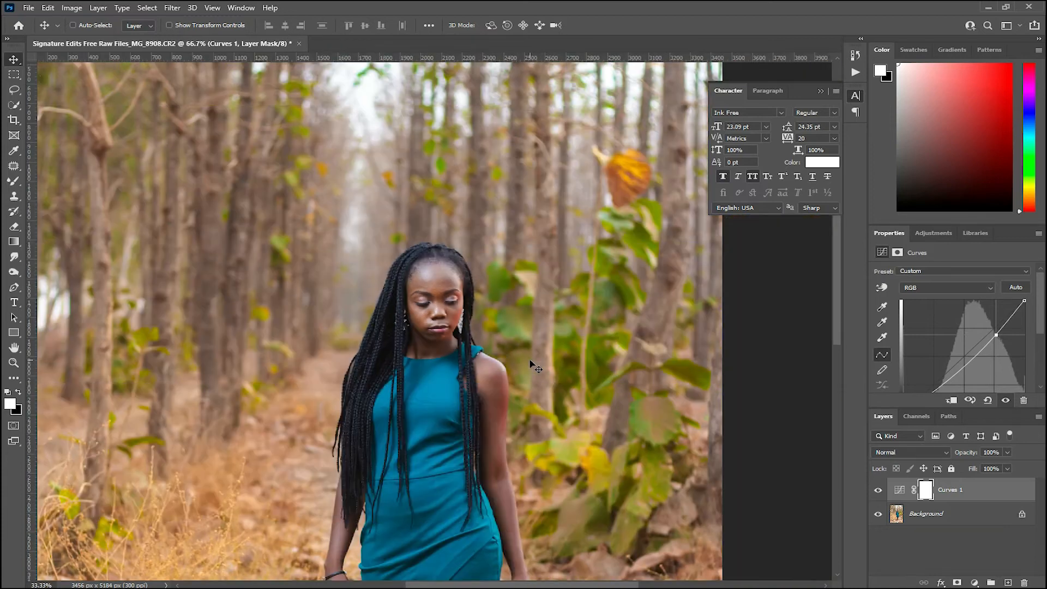
key(ctrl+minus)
key(ctrl+plus)
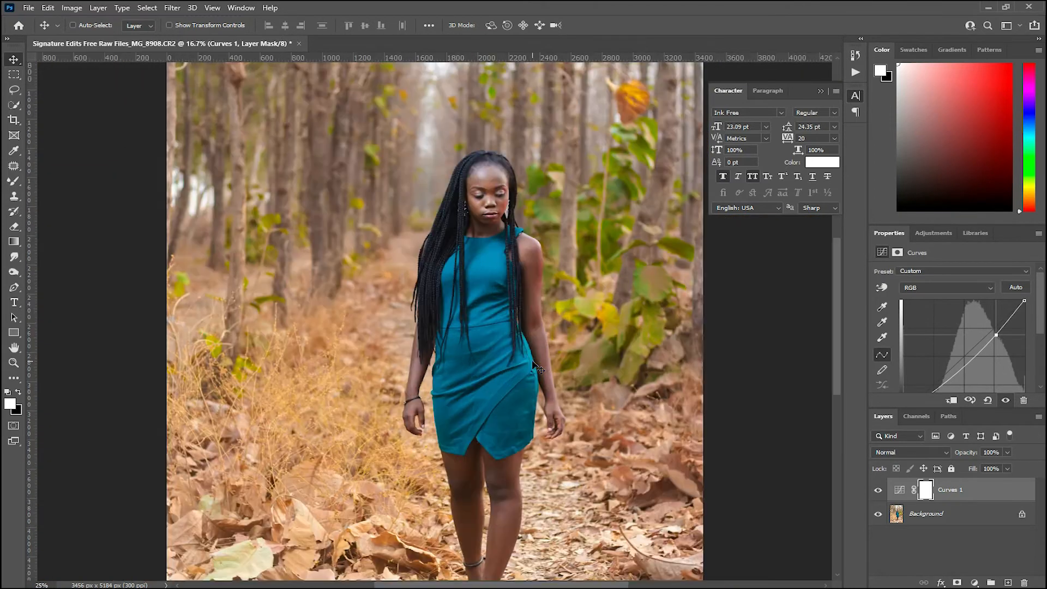
- Merge the Curves 1 adjustment layer with the Background layer
ctrl+click(947, 517)
key(ctrl+e)
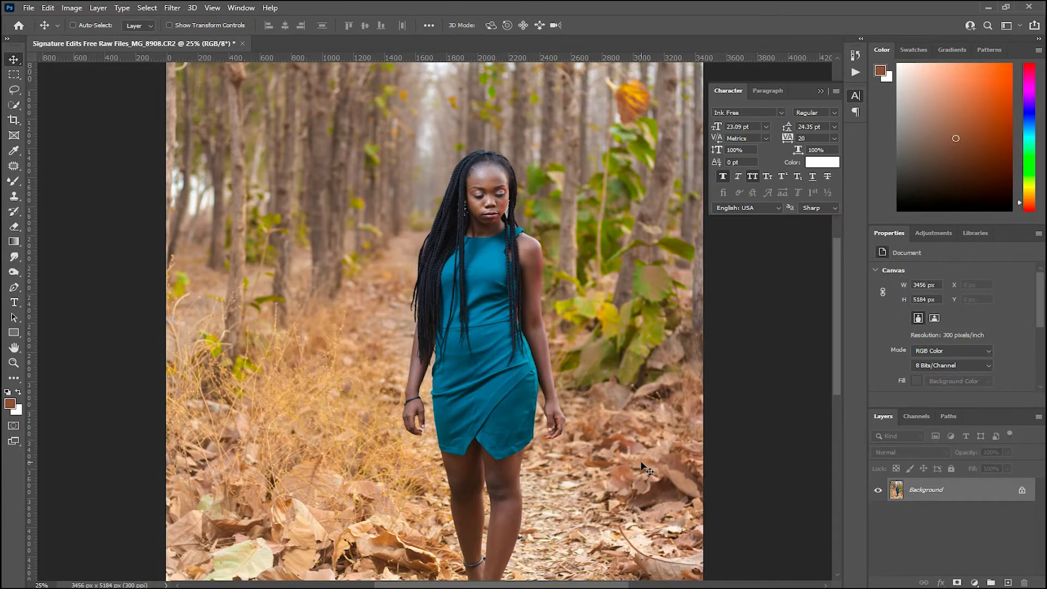
- Inspect the skin of the woman's face up close at 200 to 300% magnification
key(ctrl+plus)
key(ctrl+plus)
key(ctrl+plus)
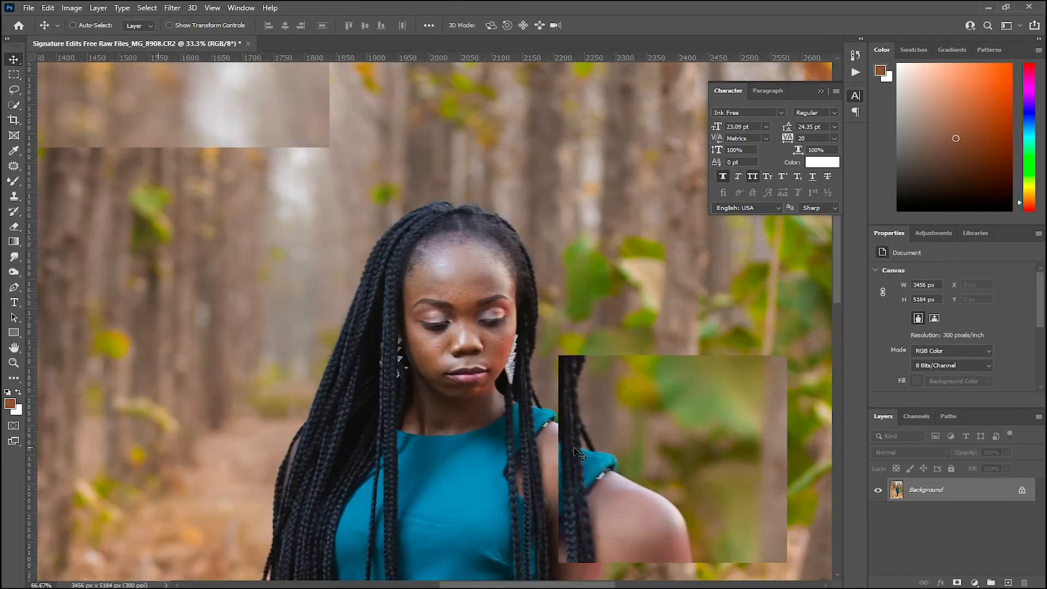
key(ctrl+plus)
key(ctrl+plus)
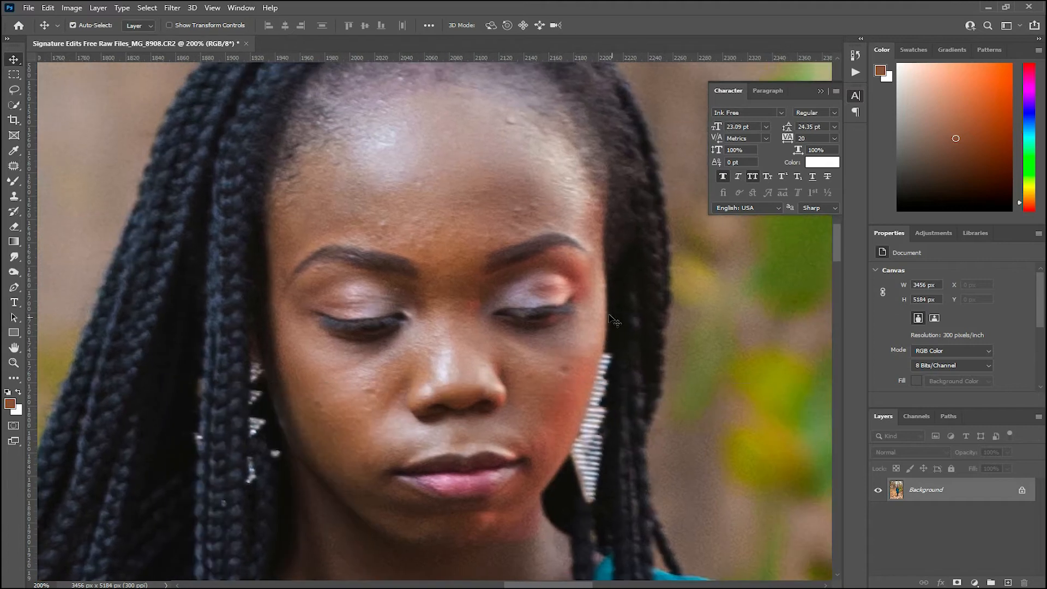
key(ctrl+minus)
key(ctrl+plus)
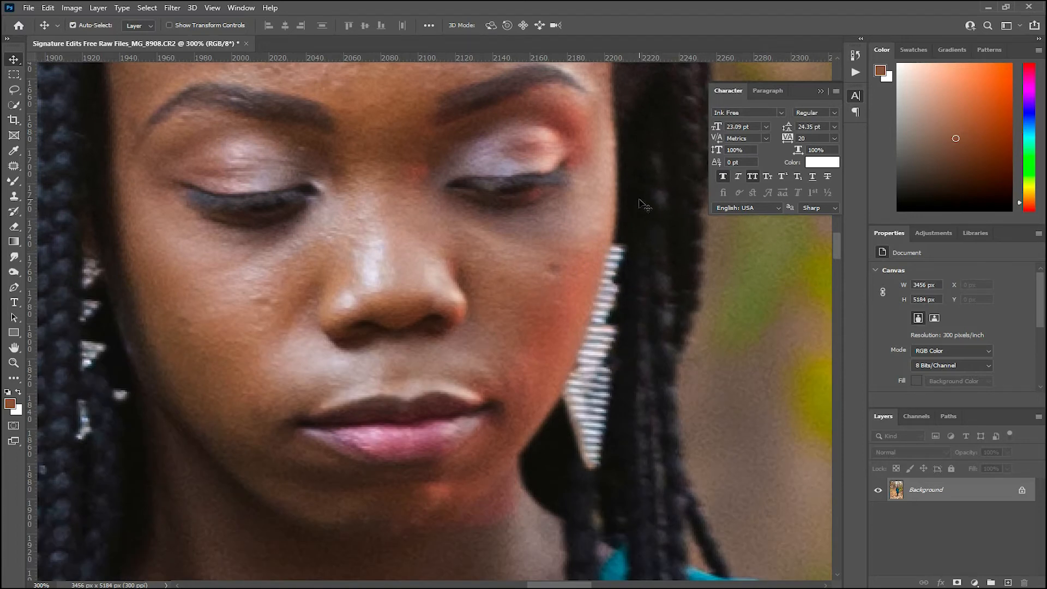
- Run the recorded frequency action to split the photo into high and low frequency layers
key(alt+F9)
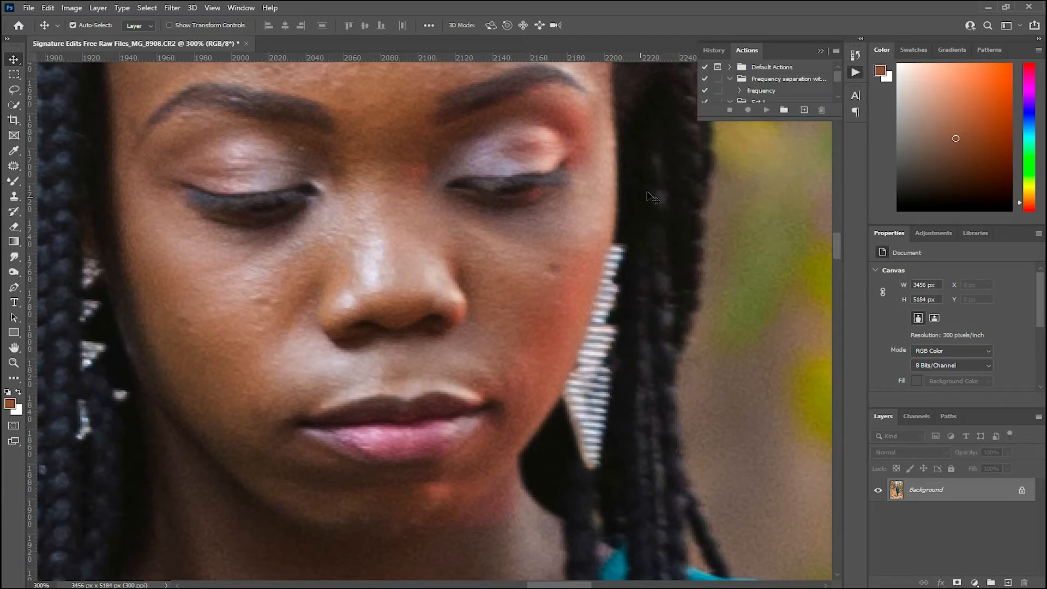
click(754, 93)
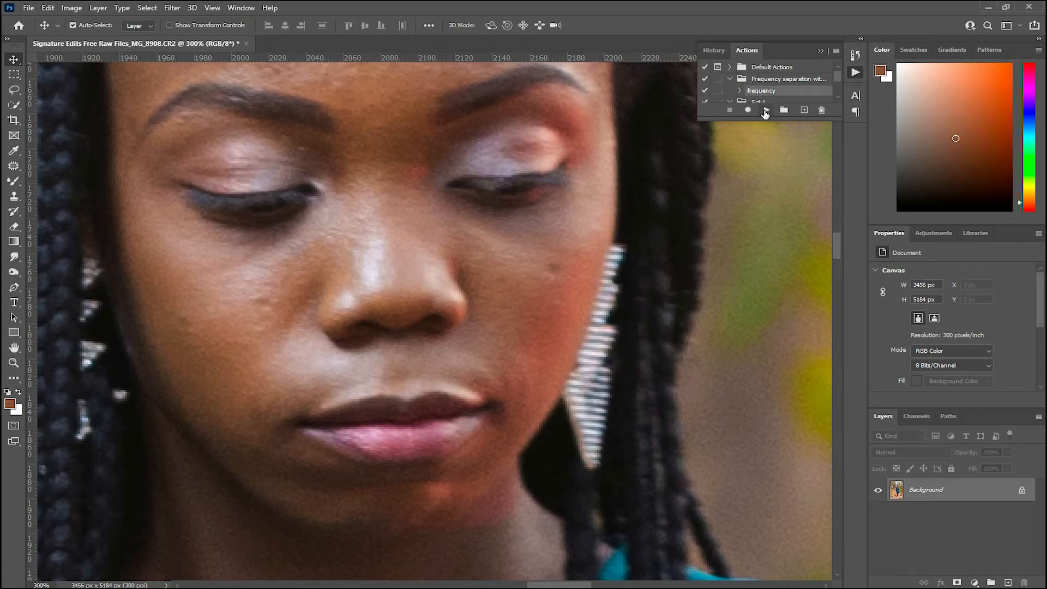
click(765, 110)
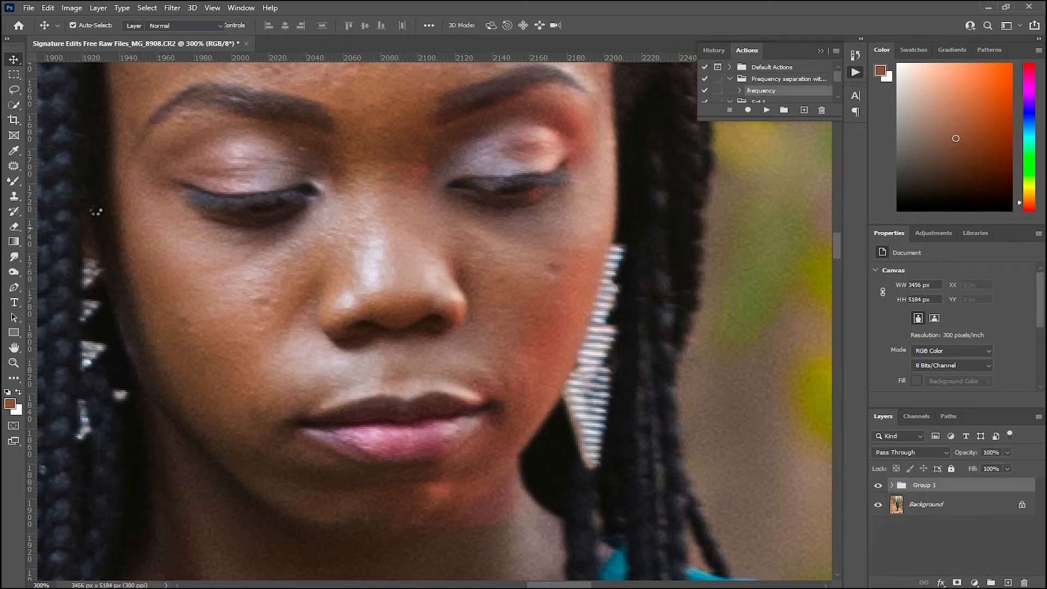
- Activate the Mixer Brush tool, select the high frequency layer and reduce the brush size to 20
right_click(18, 182)
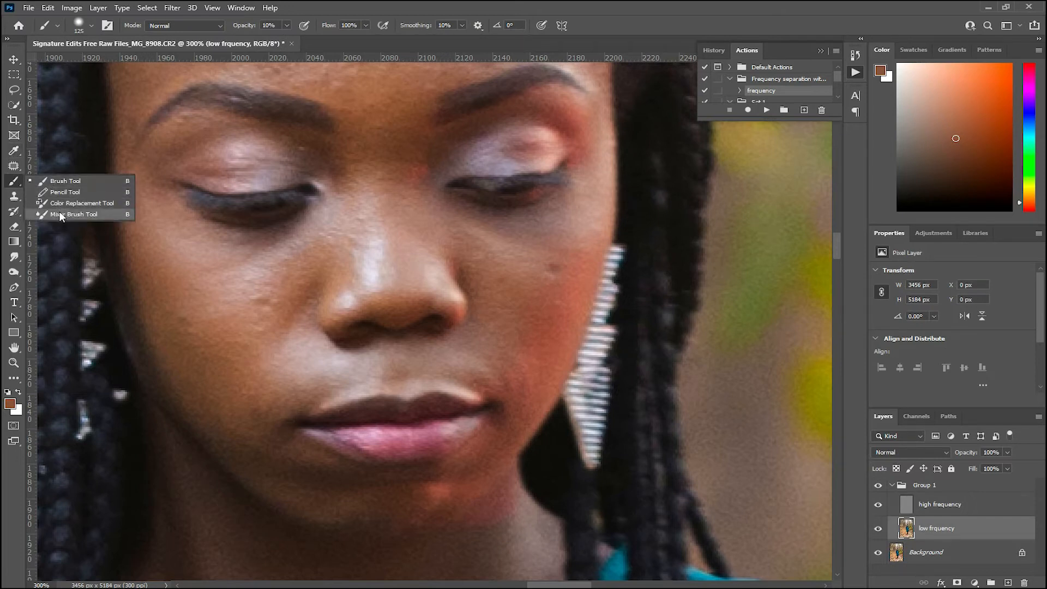
click(61, 213)
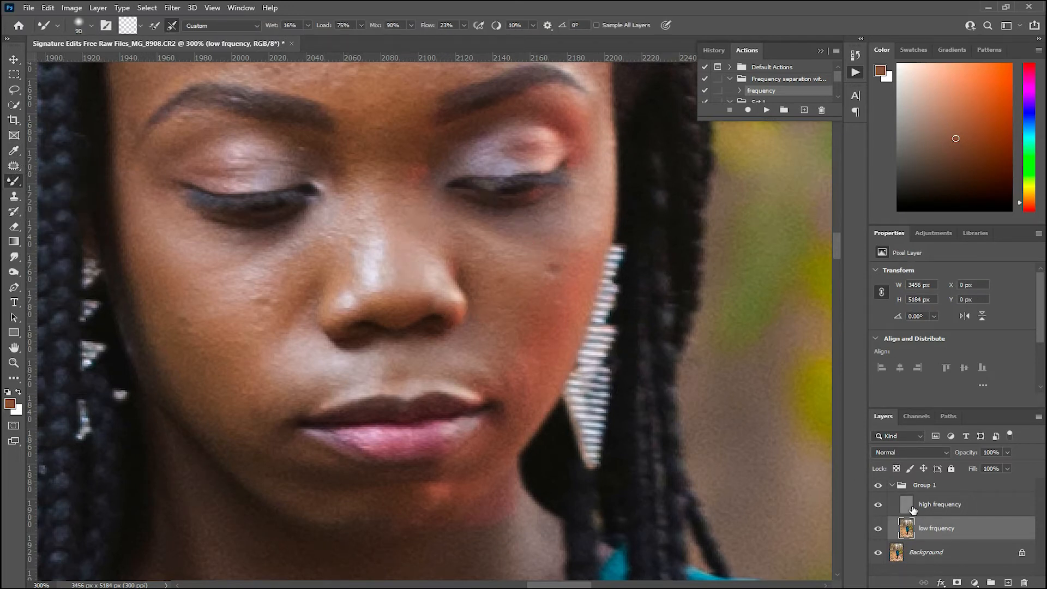
click(965, 507)
drag(493, 245, 530, 357)
key([)
key([)
key([)
key([)
key([)
key([)
key([)
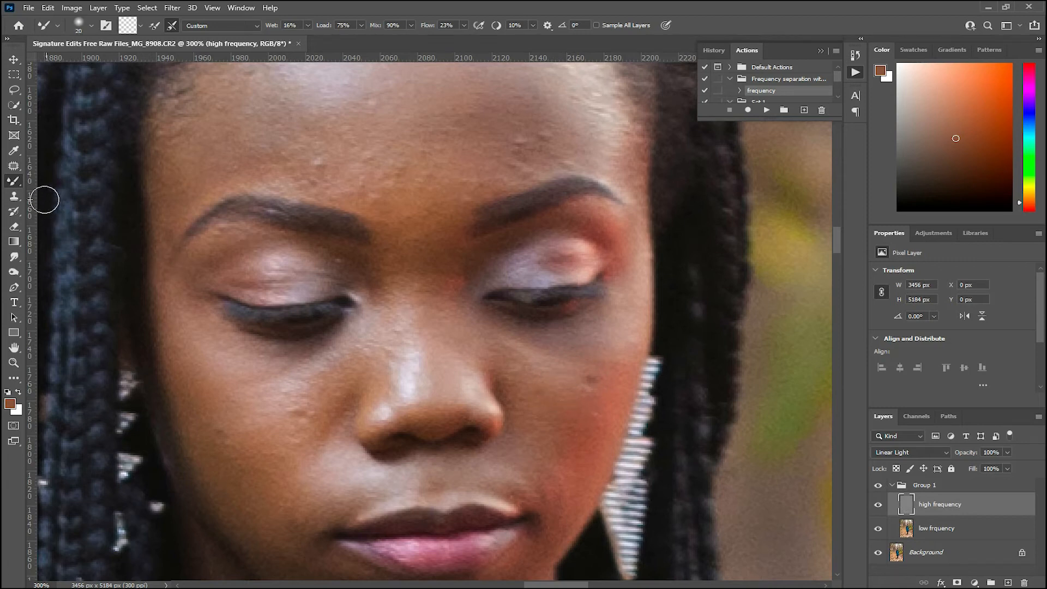
- Clone clean skin texture over the blemishes on both cheeks using the Clone Stamp at size 10 on the high frequency layer
right_click(18, 181)
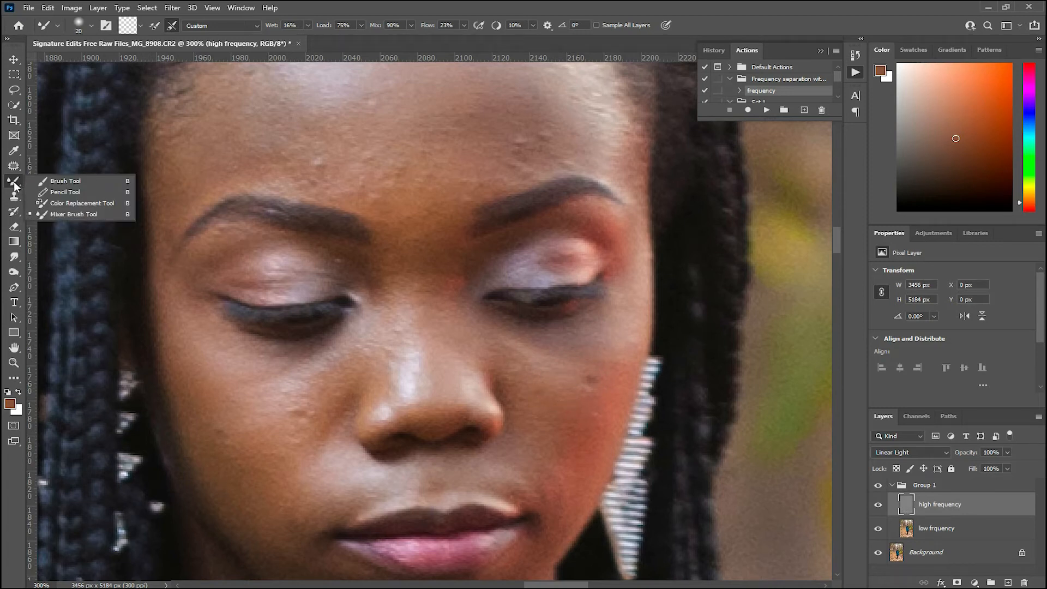
click(13, 213)
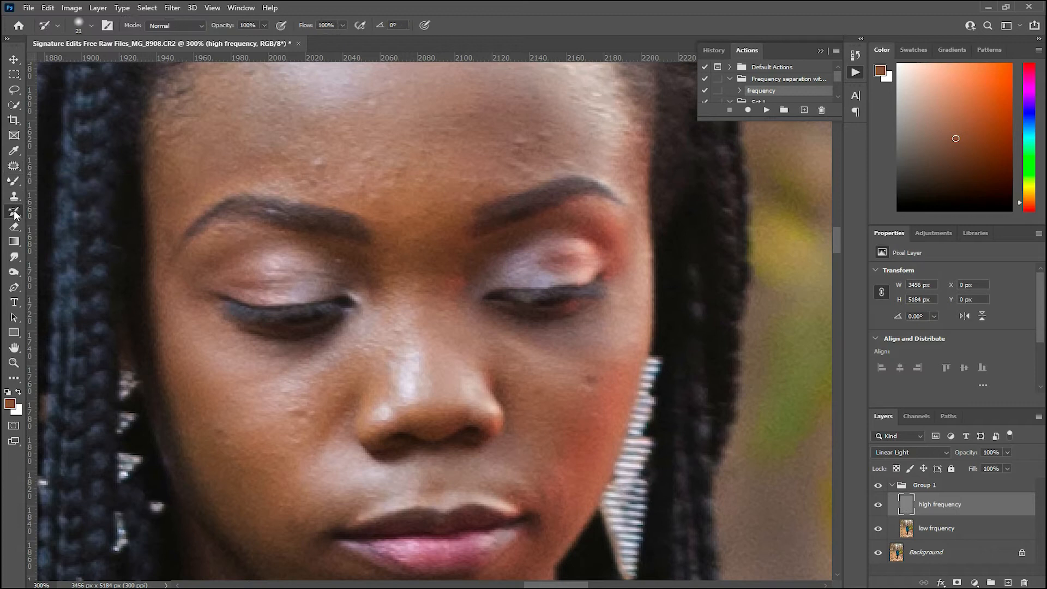
key(c)
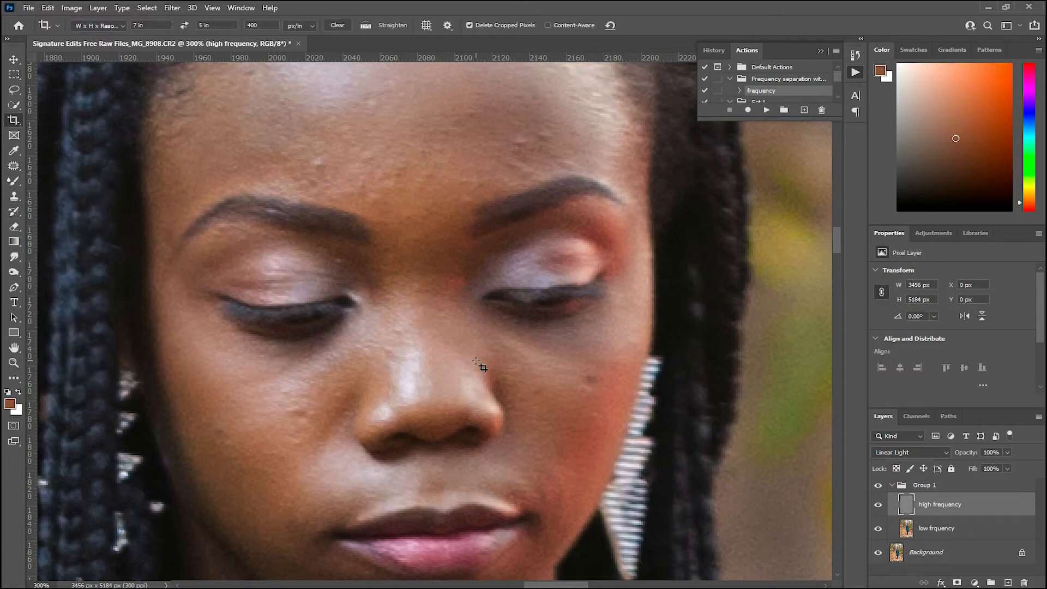
key(s)
scroll(479, 366, up, 1)
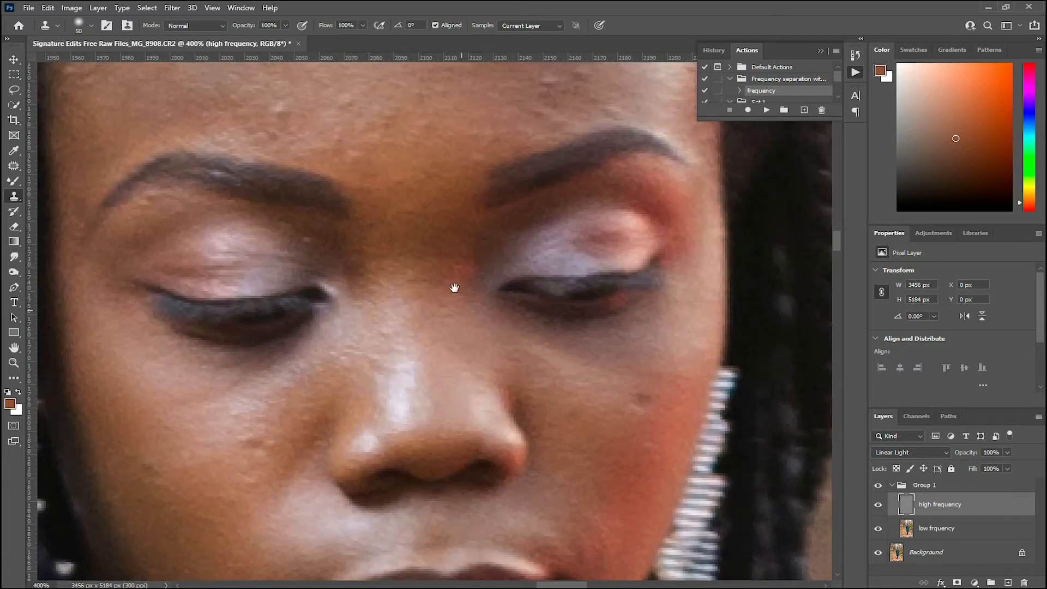
key(bracketleft)
key(bracketleft)
key(bracketleft)
key(bracketleft)
key(bracketleft)
key(bracketleft)
key(bracketleft)
click(588, 311)
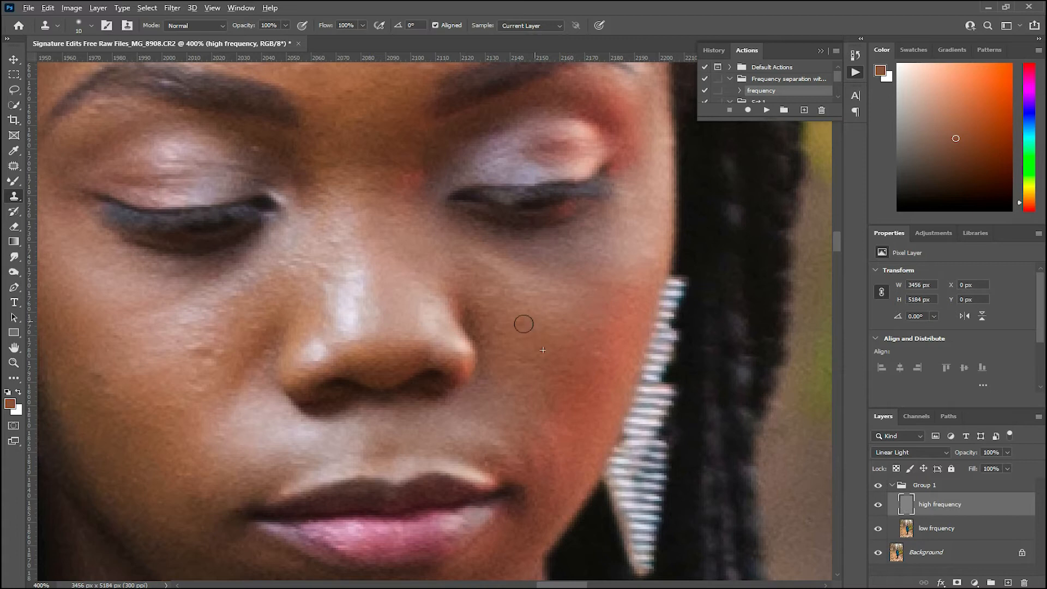
mouse_move(449, 359)
mouse_down()
mouse_move(610, 310)
mouse_move(637, 315)
mouse_up()
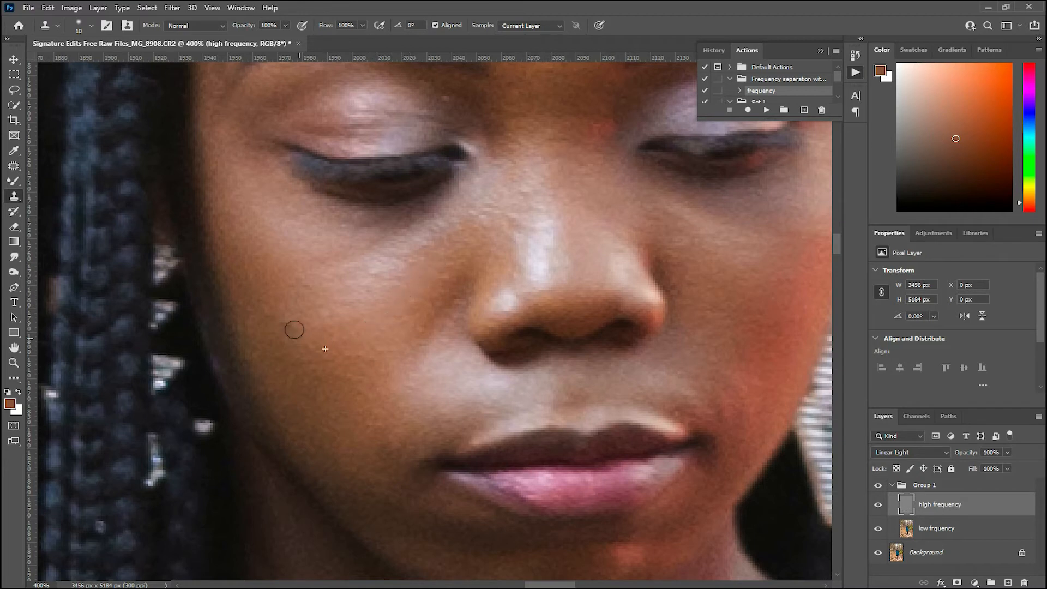
- Clone out the bumps and spots across the forehead and between the eyebrows on the high frequency layer
scroll(335, 299, up, 8)
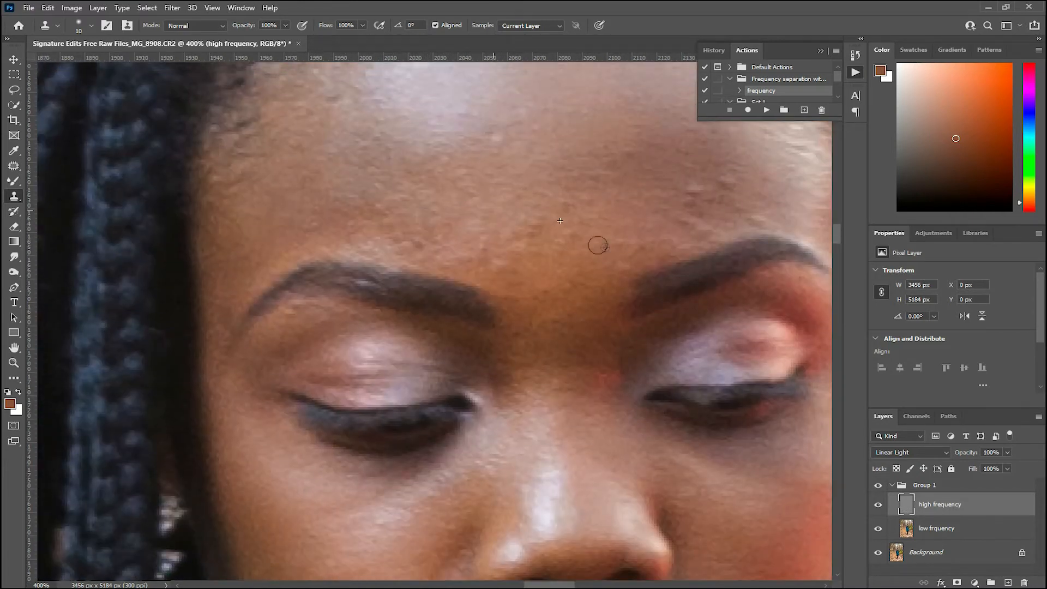
drag(584, 226, 423, 273)
drag(446, 224, 606, 228)
drag(537, 177, 425, 229)
mouse_move(532, 143)
mouse_down()
mouse_move(529, 187)
mouse_move(606, 174)
mouse_up()
key(ctrl+minus)
key(ctrl+minus)
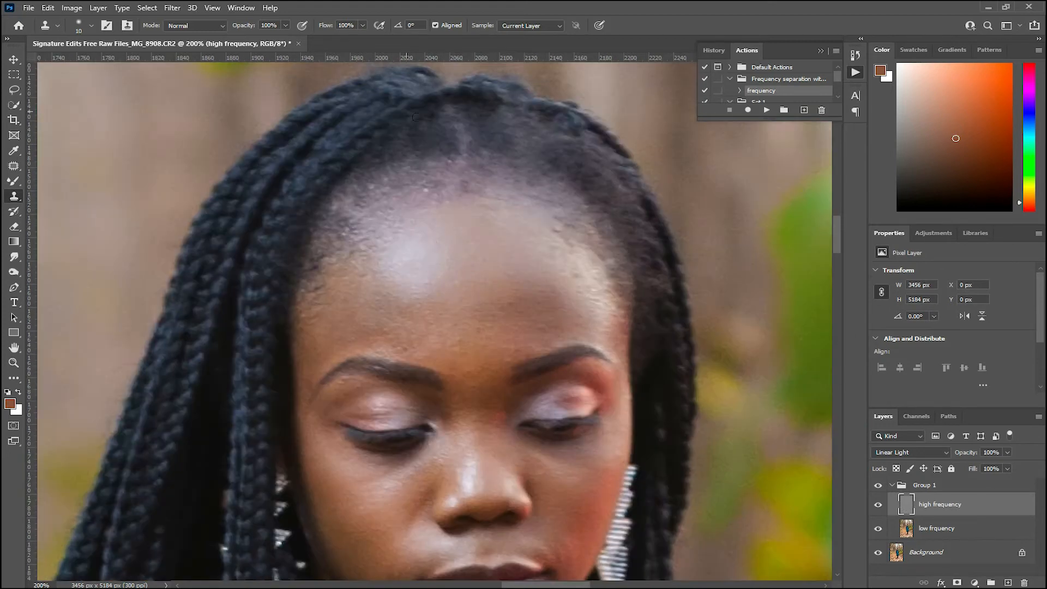
drag(460, 353, 431, 289)
- Examine the cloned skin over the whole figure, from the dress and arms back to the face at 100% magnification
scroll(403, 255, down, 6)
key(bracketright)
key(ctrl+minus)
key(ctrl+minus)
key(ctrl+minus)
drag(436, 425, 384, 158)
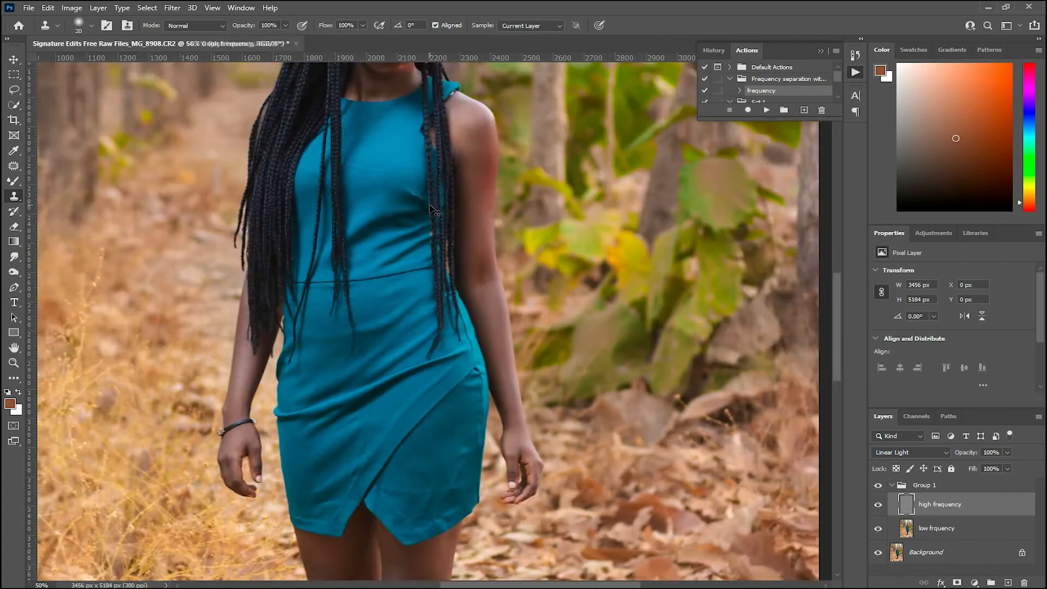
key(ctrl+minus)
key(ctrl+minus)
key(ctrl+minus)
key(ctrl+minus)
key(ctrl+plus)
key(ctrl+plus)
key(ctrl+minus)
key(ctrl+plus)
key(ctrl+plus)
key(ctrl+plus)
key(ctrl+plus)
key(ctrl+plus)
mouse_move(533, 186)
mouse_down()
mouse_move(530, 297)
mouse_move(487, 319)
mouse_up()
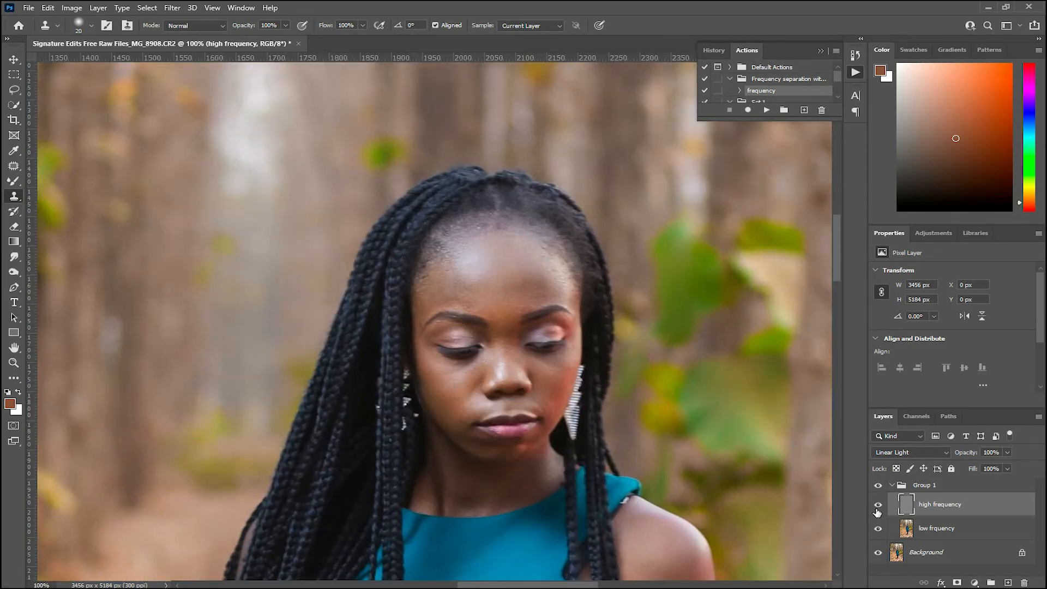
- Blend the forehead's skin tones on the low frequency layer using the Mixer Brush at size 50
click(938, 531)
right_click(6, 199)
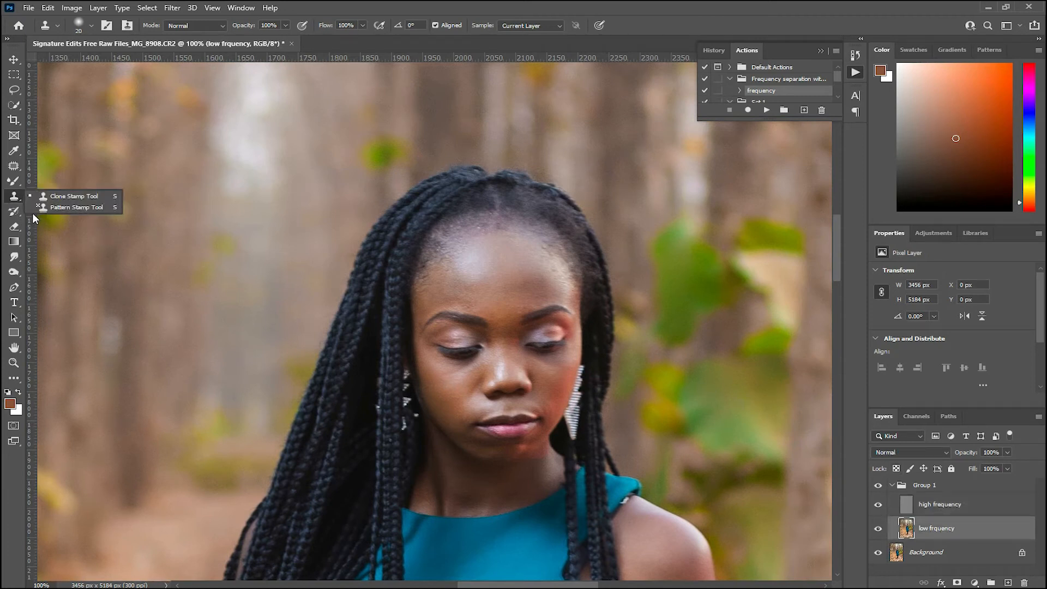
right_click(15, 182)
click(77, 214)
key(ctrl+plus)
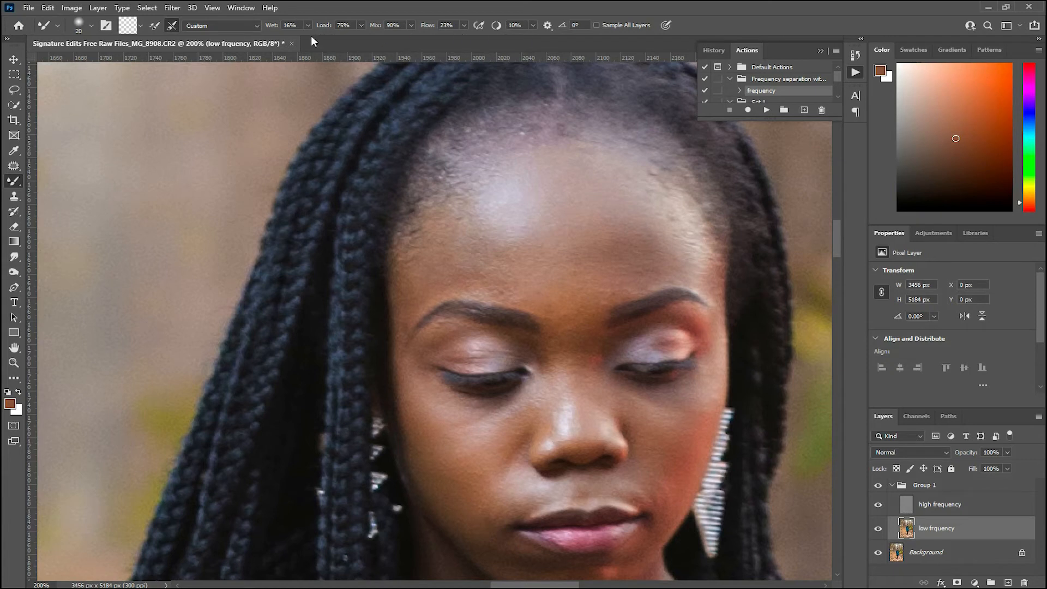
key(ctrl+plus)
mouse_move(516, 165)
mouse_down()
mouse_move(440, 217)
mouse_move(458, 205)
mouse_move(389, 236)
mouse_move(409, 213)
mouse_move(432, 244)
mouse_move(408, 216)
mouse_move(416, 202)
mouse_move(398, 212)
mouse_move(441, 186)
mouse_move(511, 162)
mouse_move(574, 163)
mouse_move(682, 196)
mouse_move(689, 205)
mouse_move(647, 228)
mouse_move(677, 248)
mouse_move(415, 251)
mouse_move(456, 213)
mouse_move(430, 210)
mouse_move(444, 233)
mouse_move(444, 213)
mouse_move(392, 206)
mouse_move(405, 235)
mouse_move(469, 270)
mouse_up()
key(bracketright)
key(bracketright)
key(bracketright)
key(bracketright)
key(bracketright)
key(bracketright)
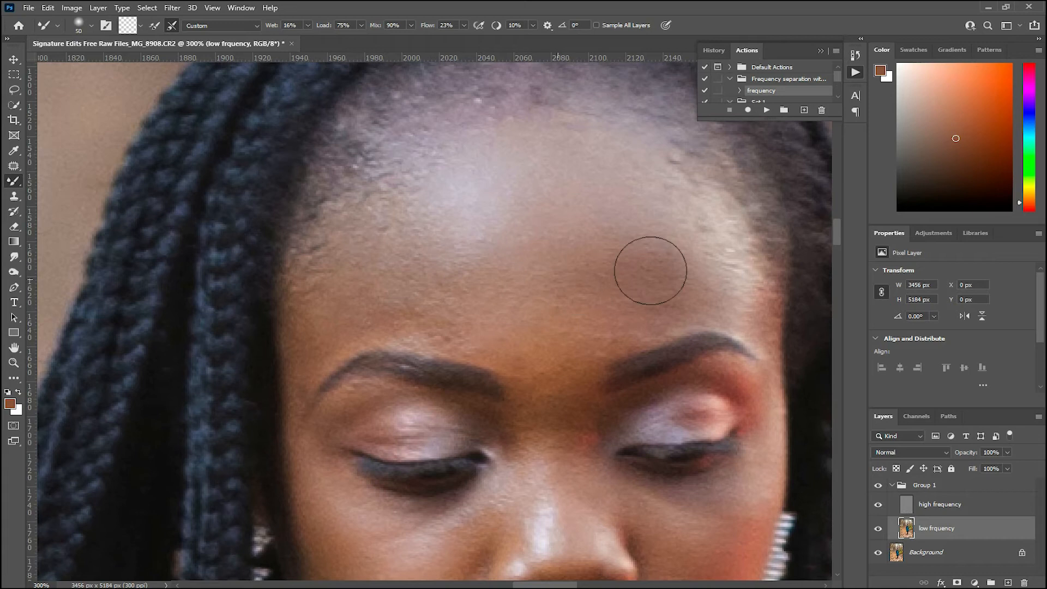
- Hide the high frequency layer to examine the blurred tones of the forehead, eyes and nose on the low frequency layer
click(879, 507)
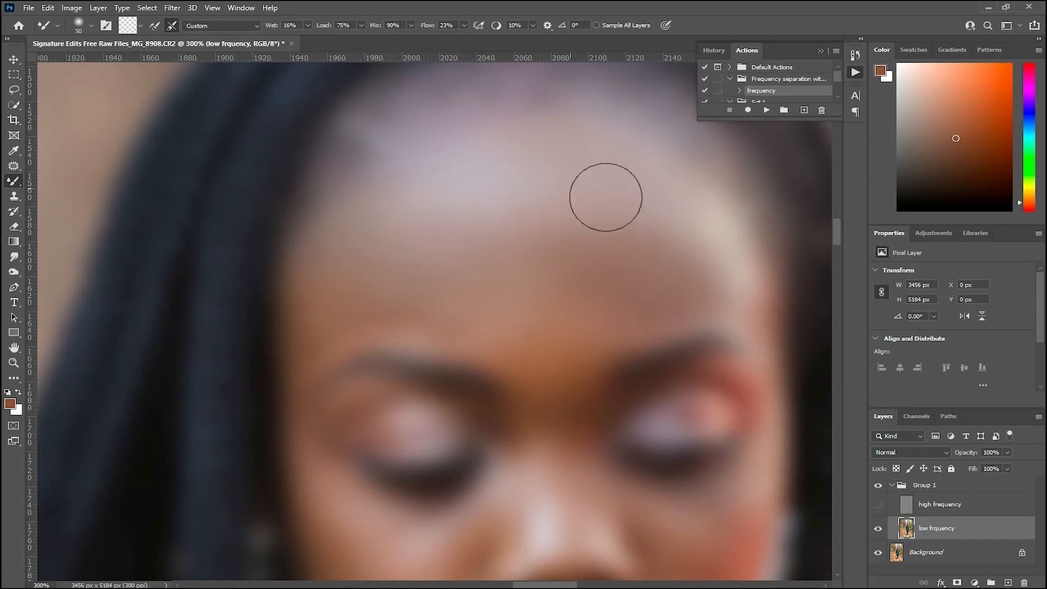
drag(431, 249, 386, 106)
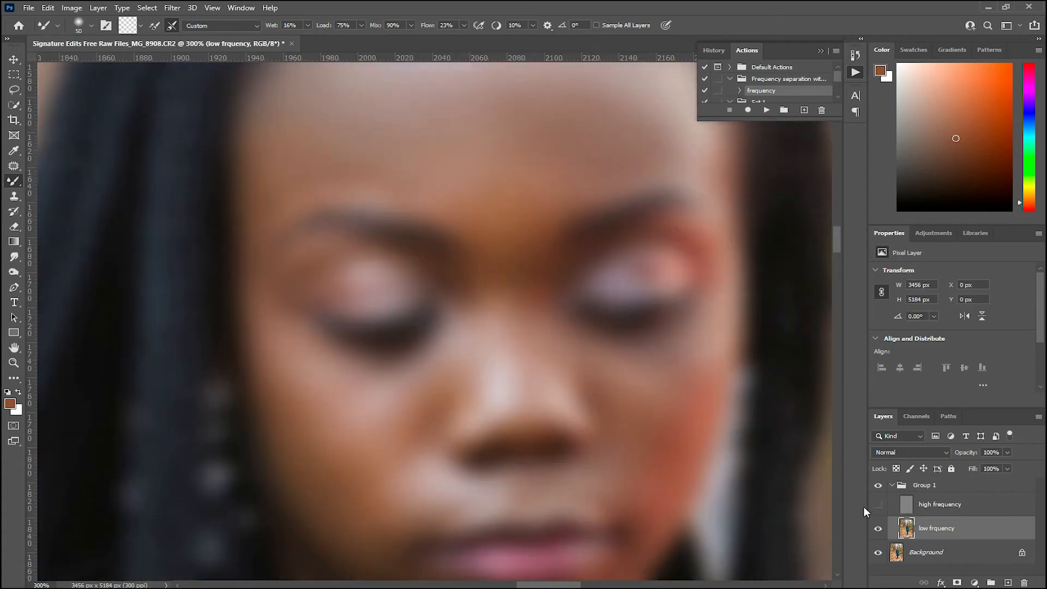
scroll(476, 388, up, 3)
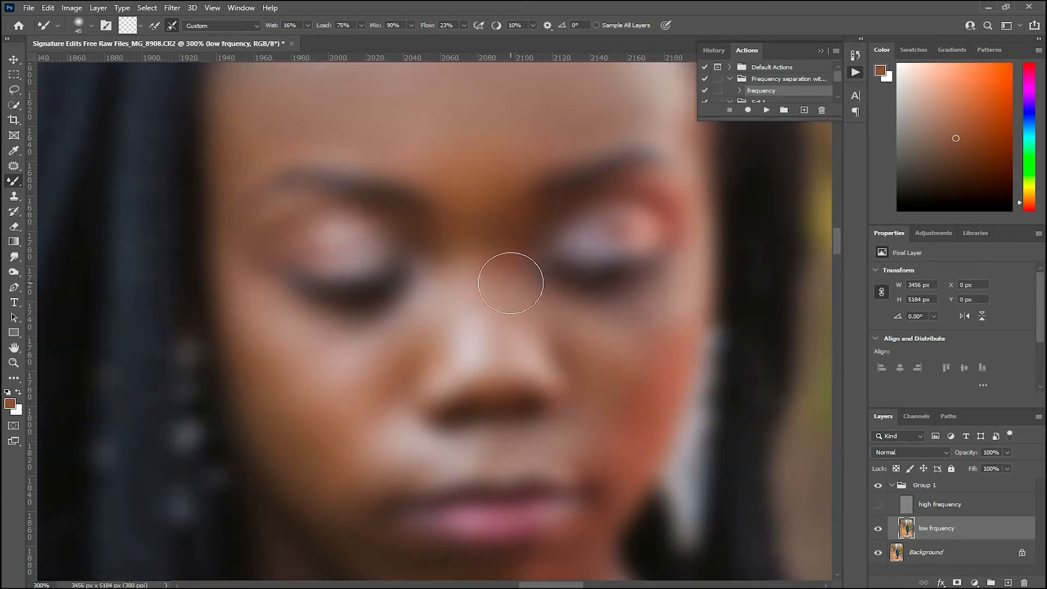
key(bracketleft)
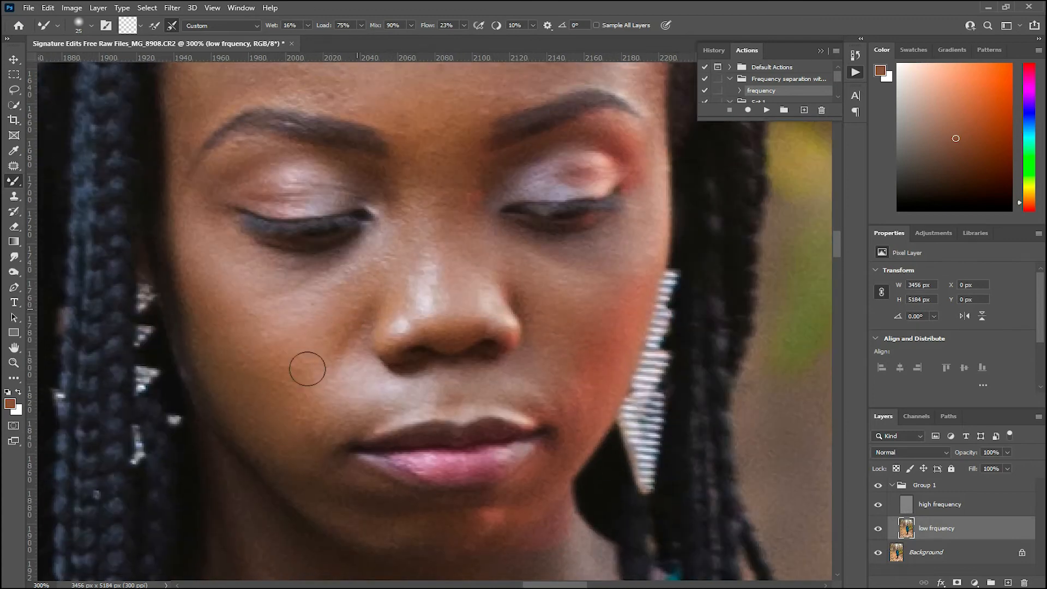
- Smooth the tones of the cheek, jaw and neck on the low frequency layer with the Mixer Brush, starting at size 40
key(bracketright)
key(bracketright)
key(bracketright)
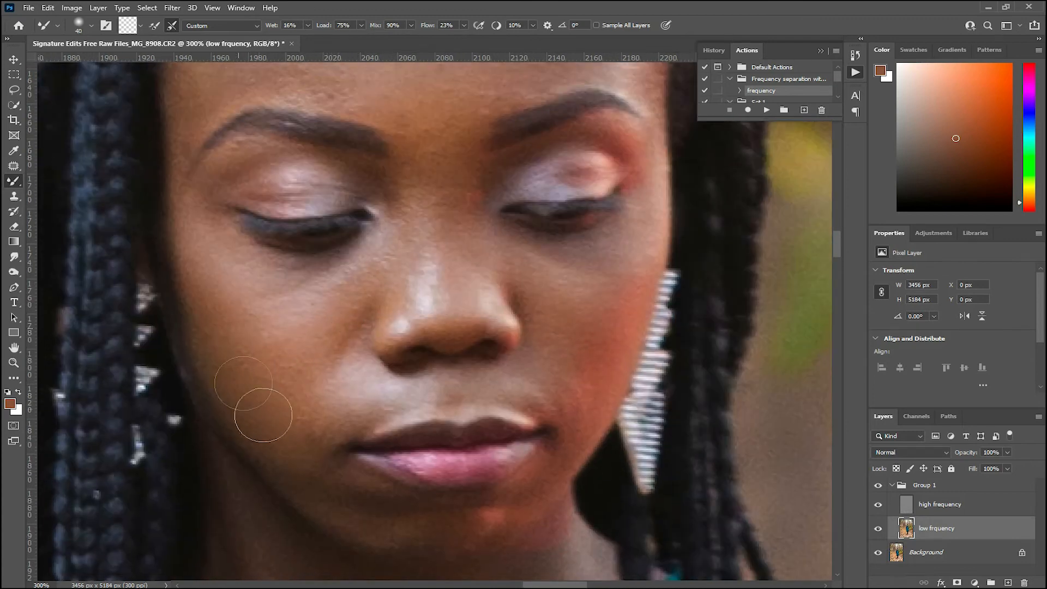
key(ctrl+minus)
mouse_move(463, 265)
mouse_down()
mouse_move(439, 285)
mouse_move(458, 190)
mouse_up()
key(bracketright)
drag(310, 479, 289, 479)
key(bracketleft)
key(bracketleft)
key(bracketleft)
key(bracketleft)
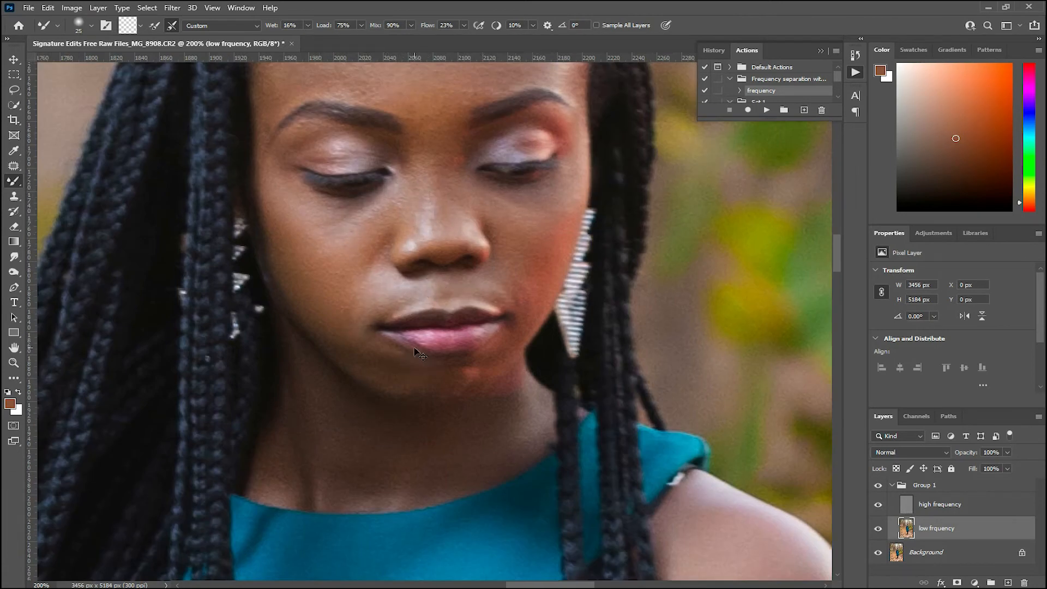
- Examine the smoothed face within the whole photo and up close at 100% magnification
key(ctrl+minus)
key(ctrl+minus)
key(ctrl+minus)
key(ctrl+minus)
key(ctrl+minus)
key(ctrl+minus)
key(ctrl+plus)
key(ctrl+plus)
key(ctrl+plus)
drag(547, 157, 380, 420)
key(ctrl+plus)
key(ctrl+plus)
key(ctrl+plus)
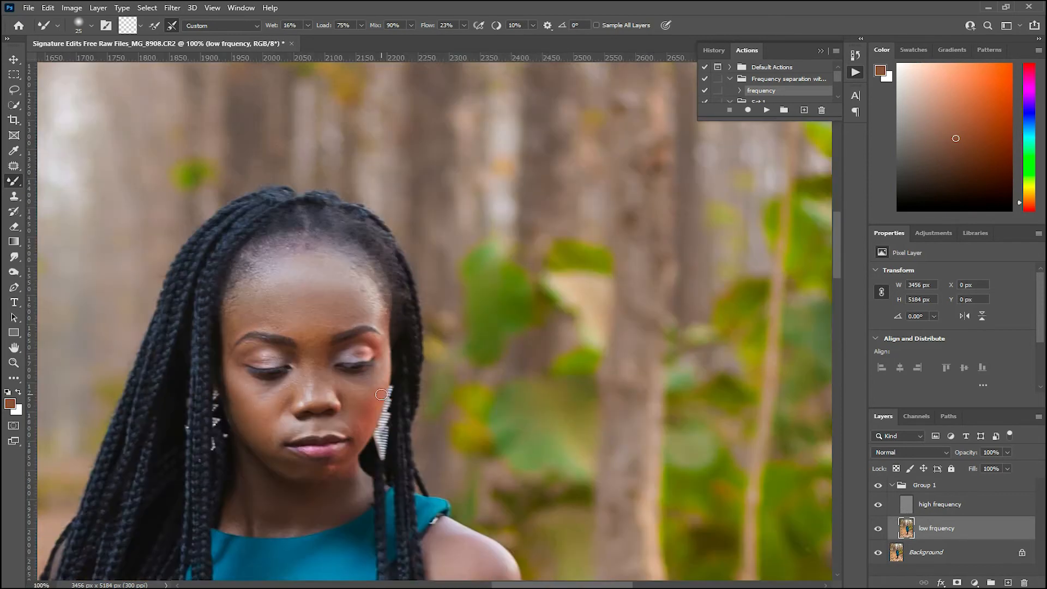
- Blend the skin tones of the thighs and knees on the low frequency layer with the Mixer Brush at size 90 to 100
key(bracketright)
key(bracketright)
drag(249, 293, 381, 71)
mouse_move(322, 441)
mouse_down()
mouse_move(357, 322)
mouse_move(376, 79)
mouse_up()
key(ctrl+minus)
key(ctrl+minus)
key(ctrl+plus)
key(bracketright)
key(bracketright)
key(bracketright)
key(bracketright)
key(bracketright)
key(bracketright)
key(bracketright)
key(bracketright)
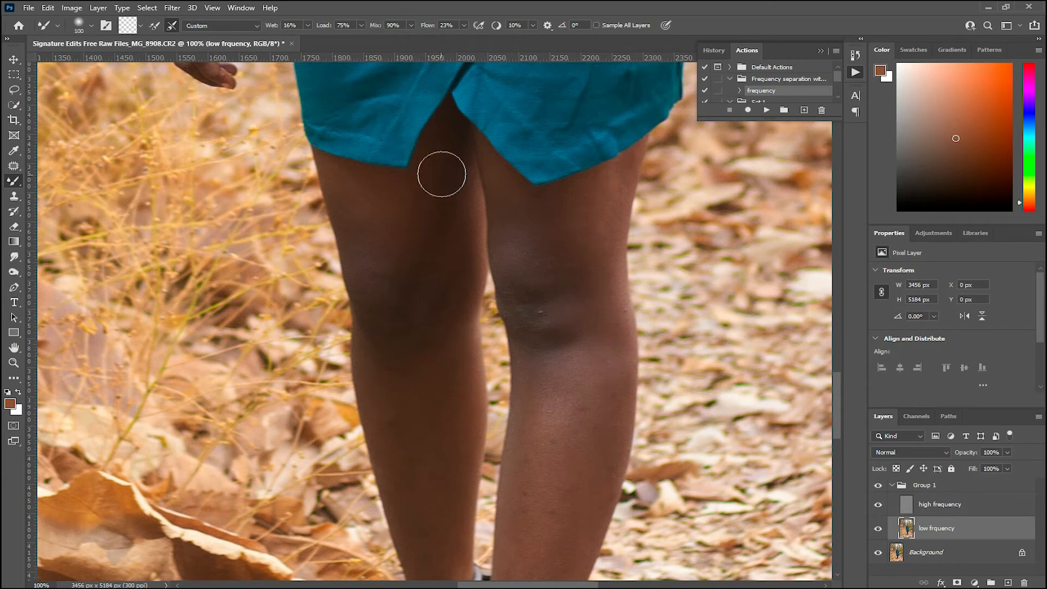
key(bracketleft)
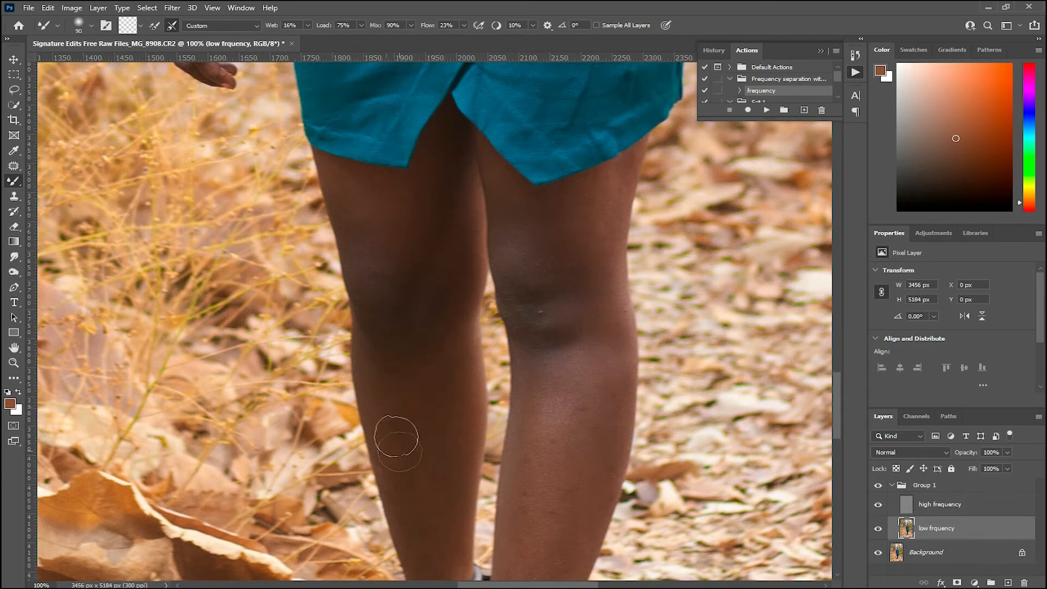
drag(409, 492, 378, 295)
drag(460, 191, 409, 359)
key(bracketright)
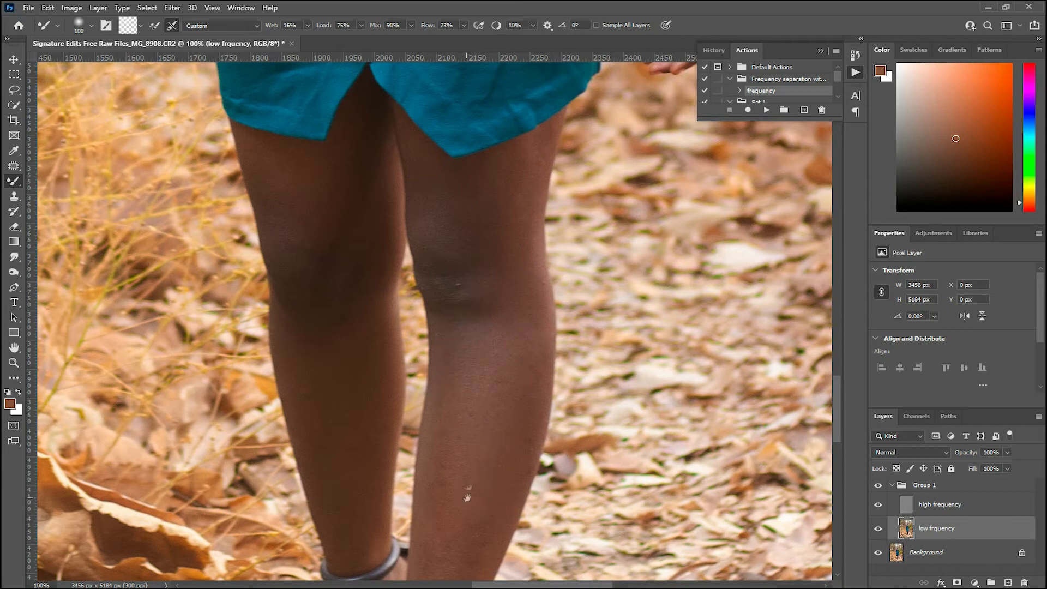
- Smooth the skin tones of the lower legs, ankles and front foot with the Mixer Brush at size 80
scroll(463, 491, down, 6)
scroll(443, 371, up, 6)
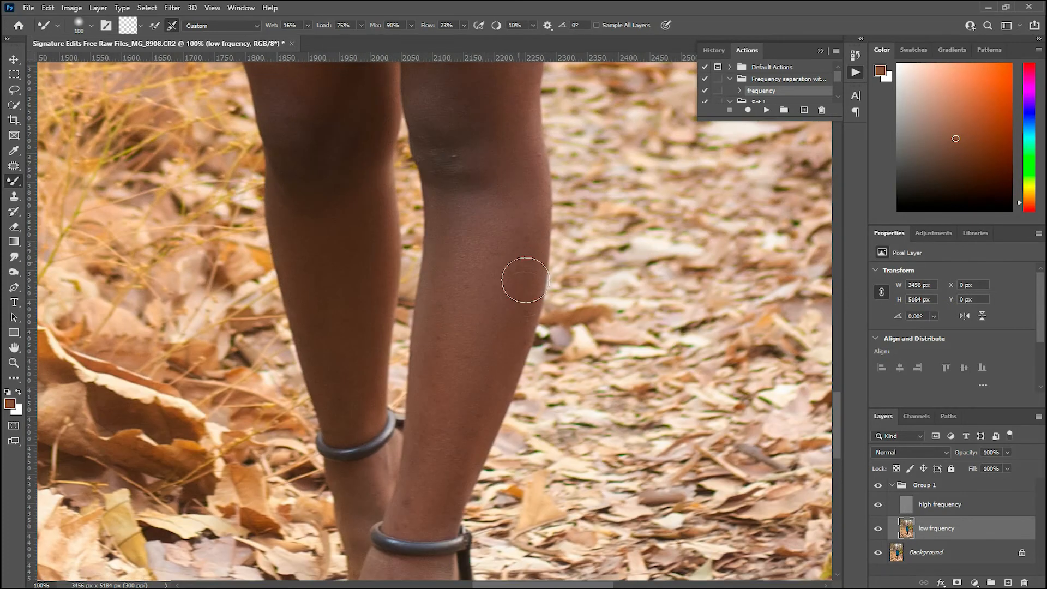
scroll(463, 390, down, 6)
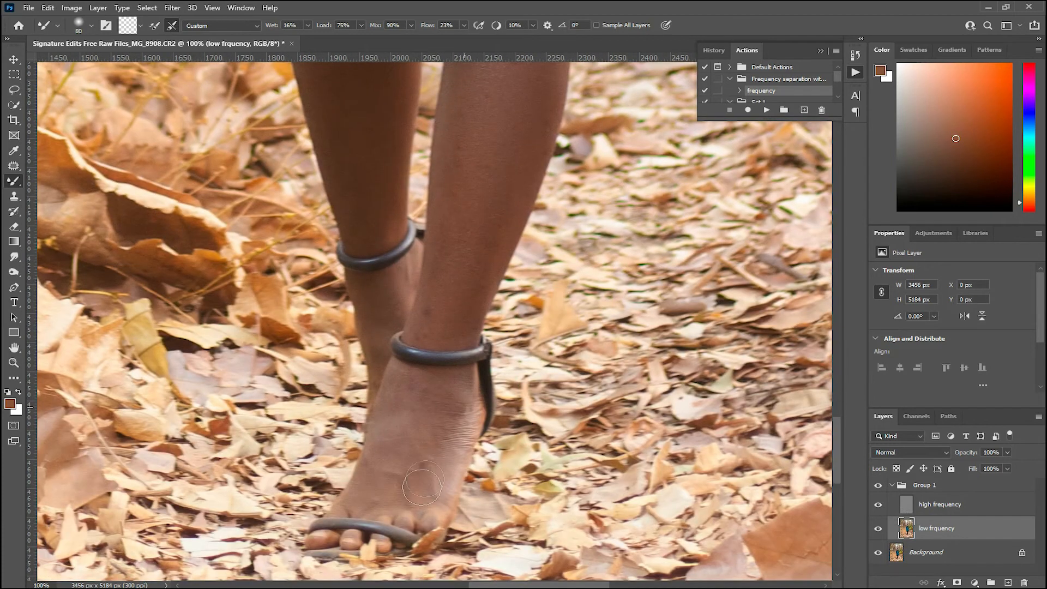
key(bracketleft)
key(bracketleft)
- Clone clean texture over the front shin's spots using the Clone Stamp at size 20 on the high frequency layer
key(ctrl+plus)
mouse_move(456, 202)
mouse_down()
mouse_move(442, 367)
mouse_move(430, 320)
mouse_move(433, 371)
mouse_up()
key(j)
click(960, 504)
drag(450, 430, 464, 398)
key(s)
alt+click(494, 252)
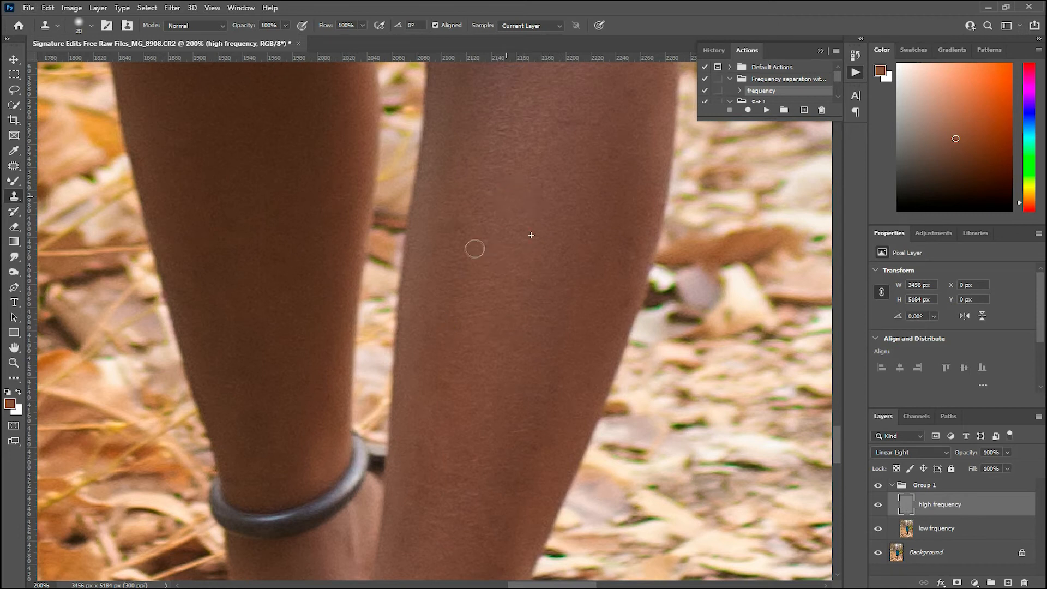
- Clone out the marks around the front knee and along the calf on the high frequency layer
scroll(523, 273, up, 3)
scroll(425, 202, up, 3)
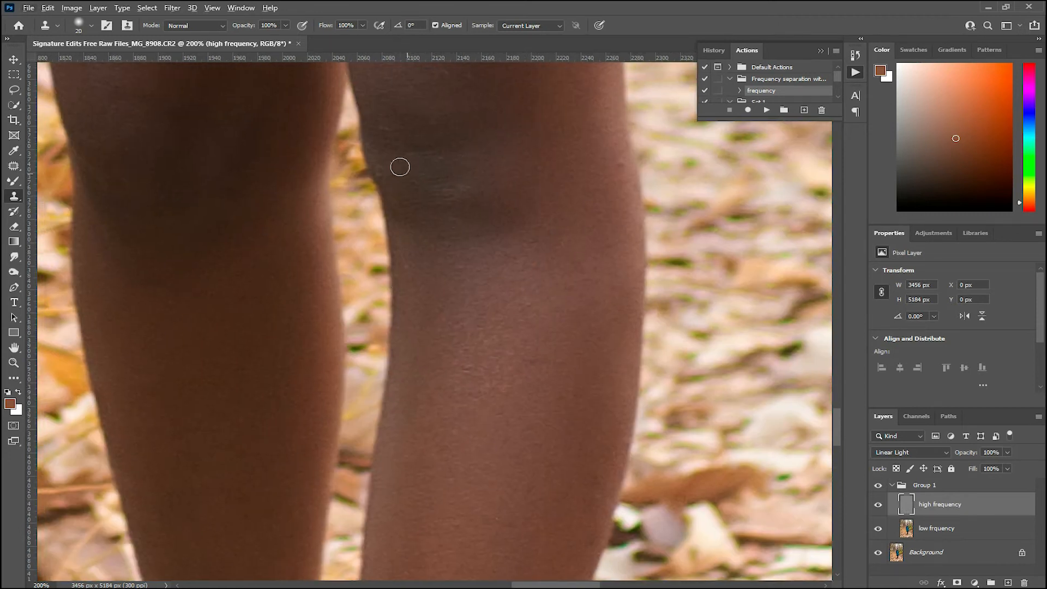
scroll(614, 182, down, 5)
drag(548, 276, 587, 150)
alt+click(507, 347)
drag(529, 364, 528, 338)
drag(373, 349, 392, 387)
drag(420, 218, 434, 450)
mouse_move(421, 180)
mouse_down()
mouse_move(434, 405)
mouse_move(463, 205)
mouse_move(435, 167)
mouse_up()
- Clone clean skin texture over the blemishes on top of the front foot on the high frequency layer
key(ctrl+minus)
key(ctrl+minus)
key(ctrl+minus)
key(ctrl+plus)
key(ctrl+plus)
alt+click(471, 391)
click(435, 387)
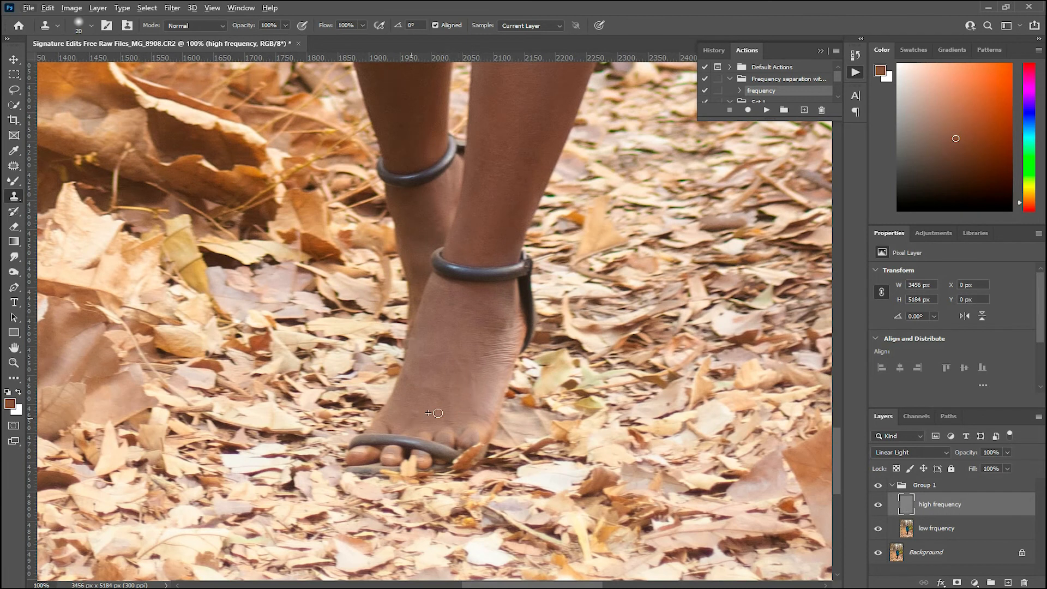
- Blend the front foot's skin tones on the low frequency layer with the Mixer Brush
key(ctrl+minus)
click(931, 531)
key(b)
mouse_move(451, 356)
mouse_down()
mouse_move(467, 329)
mouse_move(419, 392)
mouse_move(442, 299)
mouse_move(456, 351)
mouse_up()
key(ctrl+minus)
key(ctrl+minus)
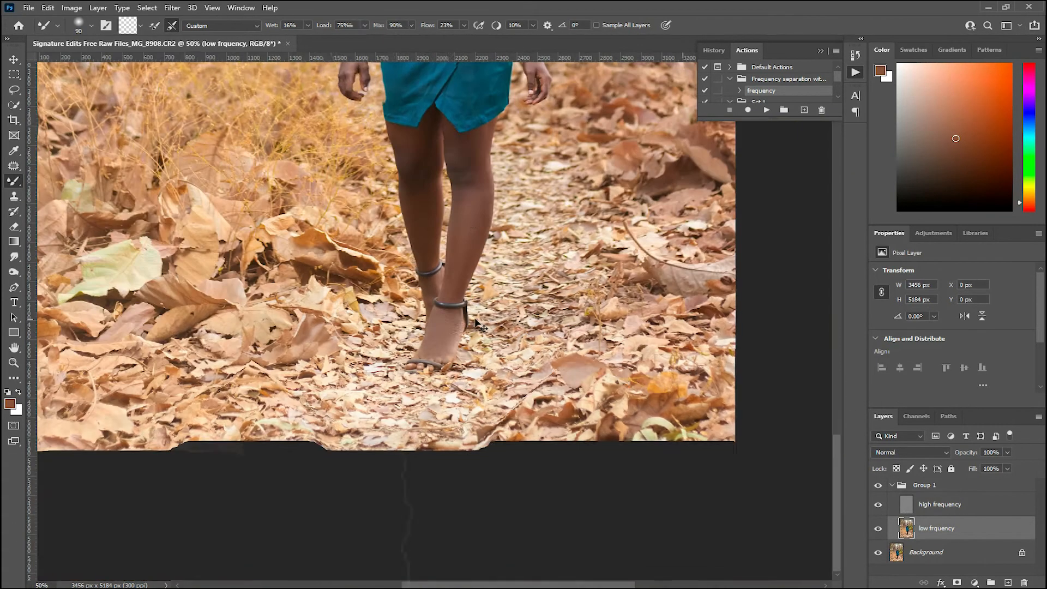
- Inspect the retouched skin along the woman's legs, shoulder, arms and hands on the low frequency layer
drag(431, 180, 382, 425)
key(ctrl+plus)
key(ctrl+plus)
drag(374, 227, 389, 444)
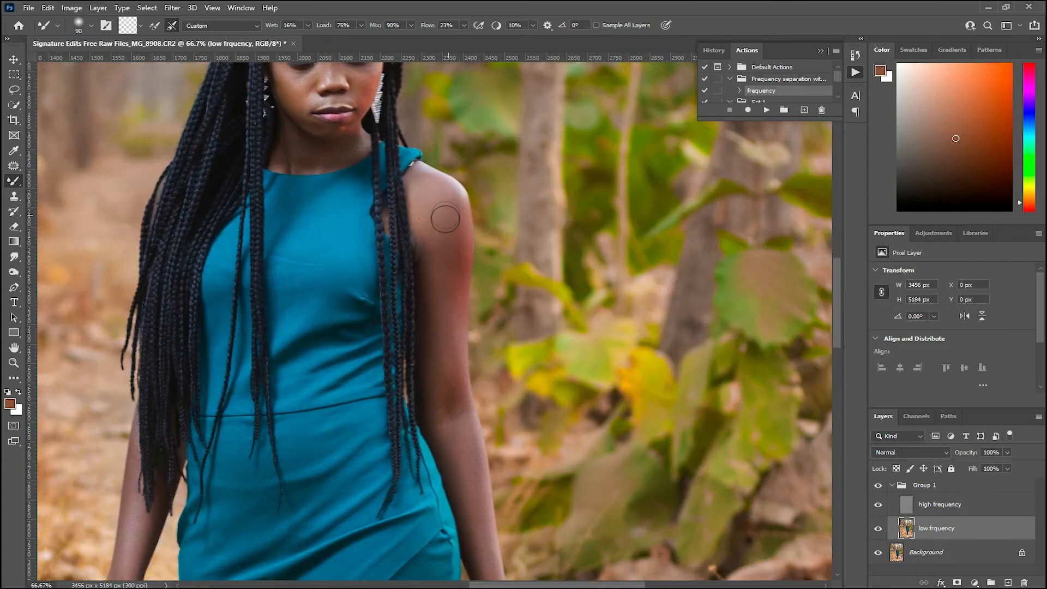
drag(452, 395, 409, 213)
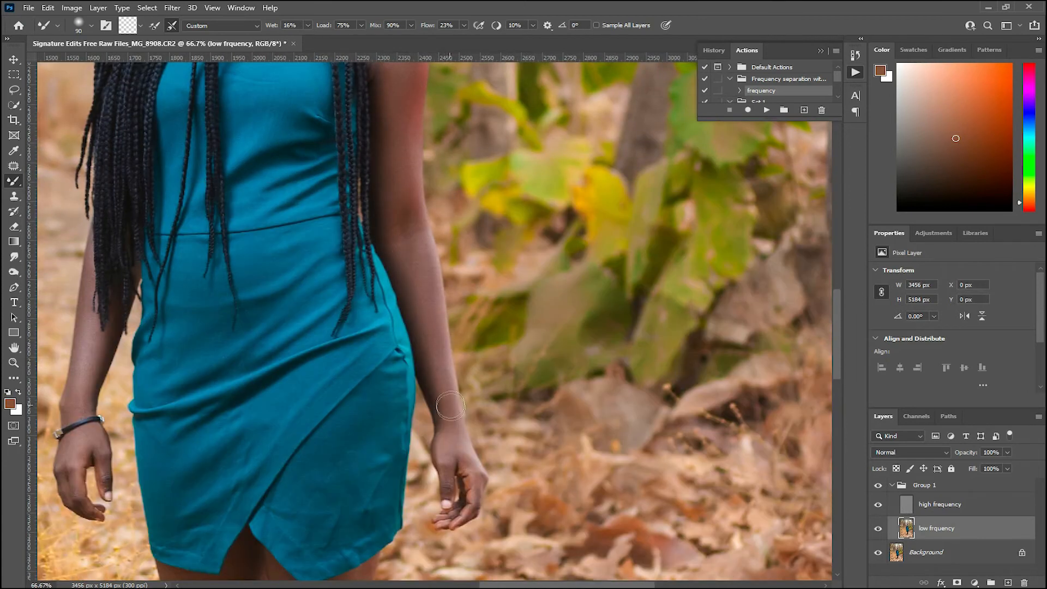
drag(453, 441, 674, 405)
key(bracketleft)
key(bracketleft)
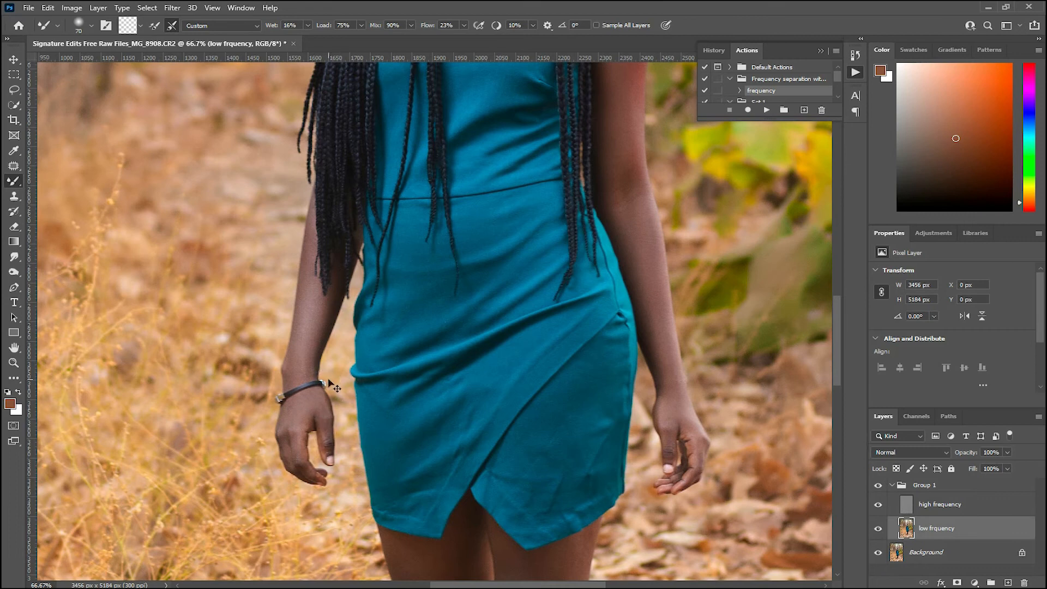
- Flatten the frequency separation group into the Background layer after reviewing the whole figure
key(ctrl+minus)
key(ctrl+minus)
key(ctrl+minus)
key(ctrl+minus)
key(ctrl+minus)
key(ctrl+plus)
key(ctrl+plus)
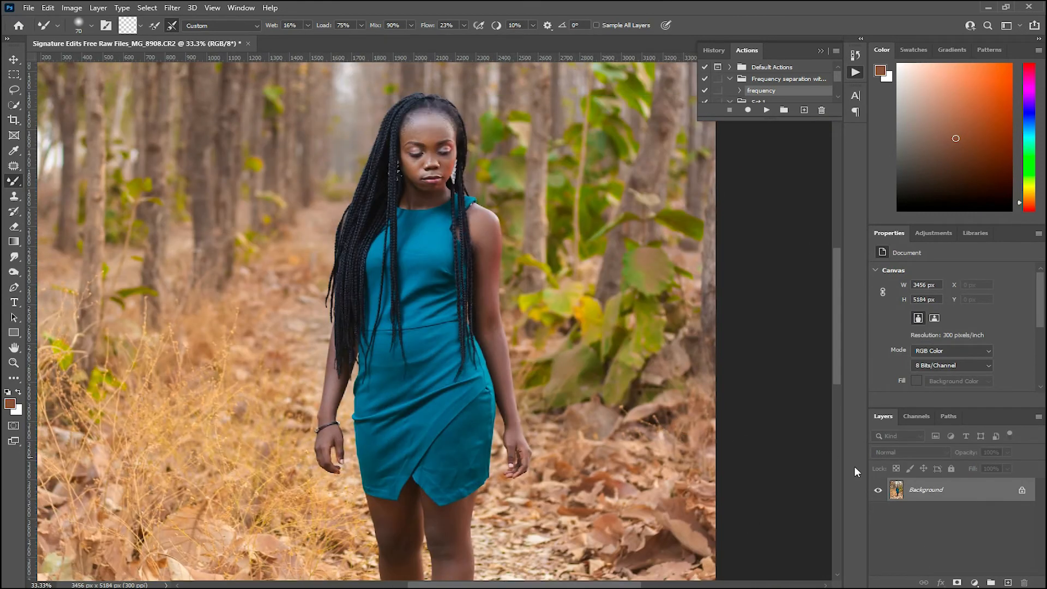
- Add a Curves adjustment layer with a control point in the upper tones and flatten it into the photo
click(974, 582)
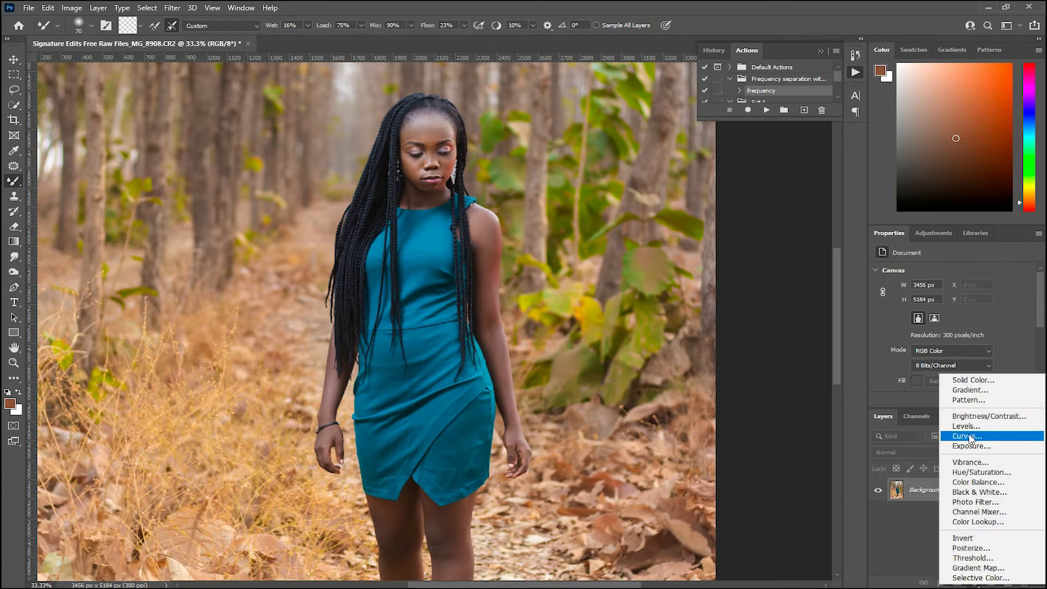
click(968, 435)
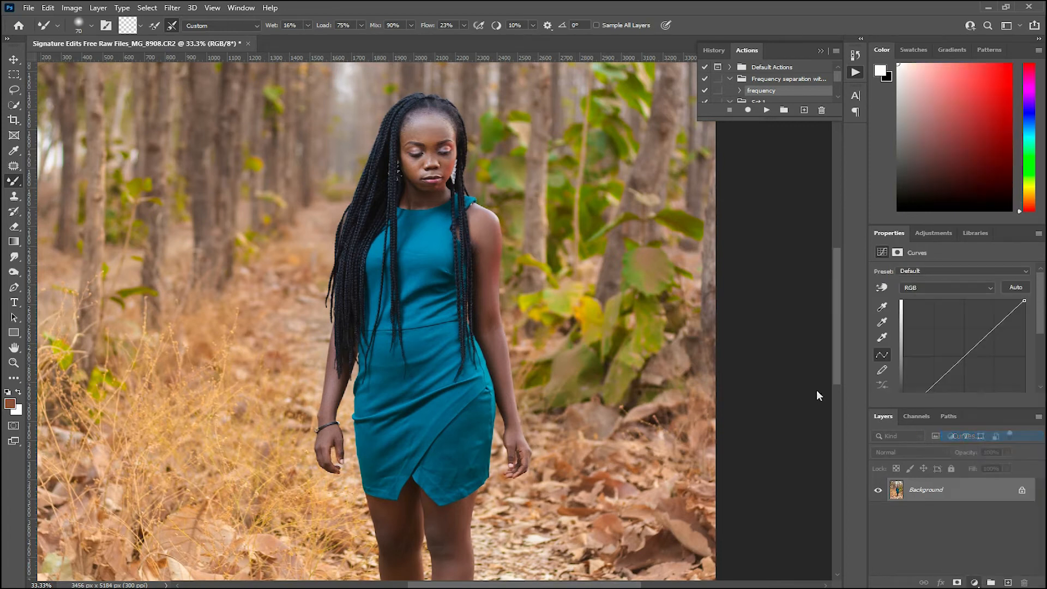
click(994, 330)
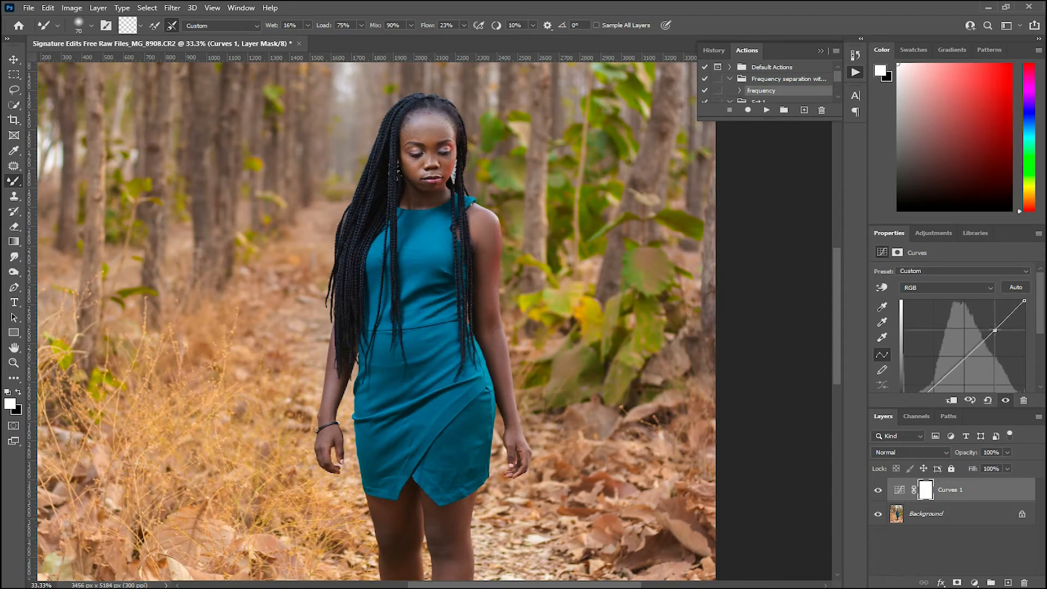
key(ctrl+minus)
key(ctrl+minus)
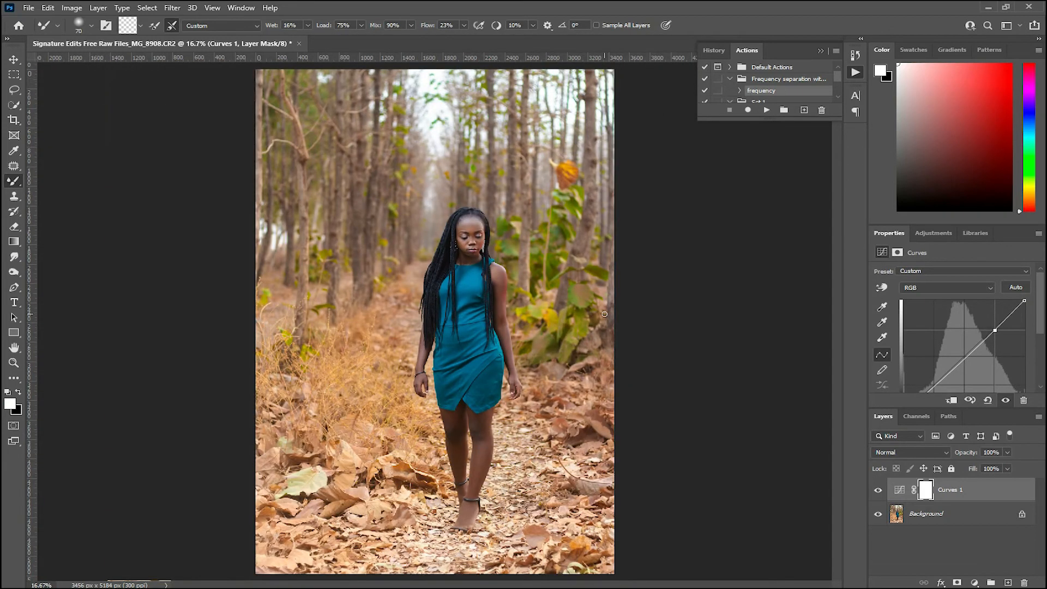
key(ctrl+minus)
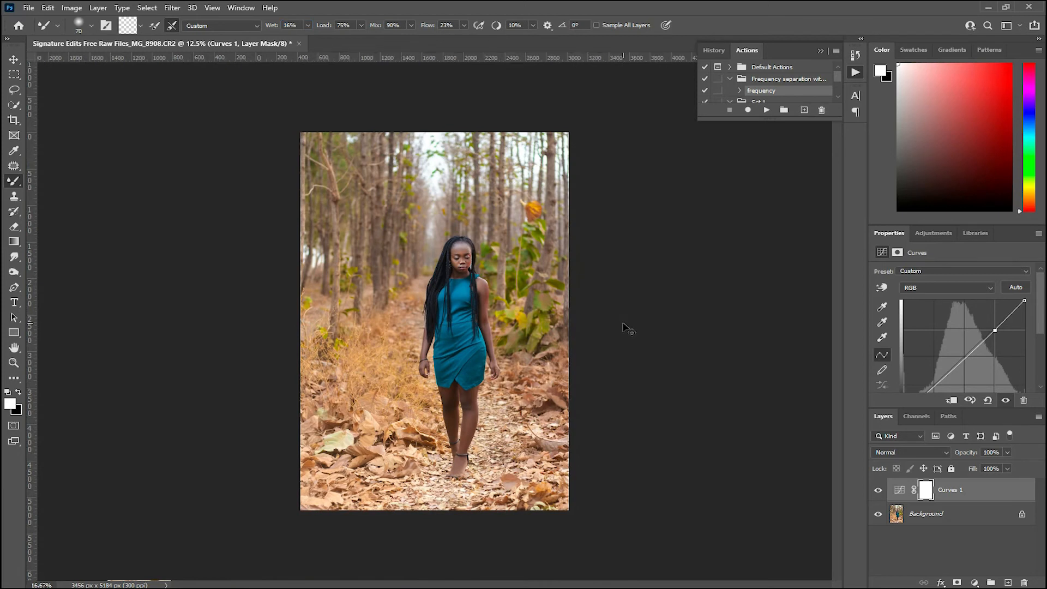
key(ctrl+plus)
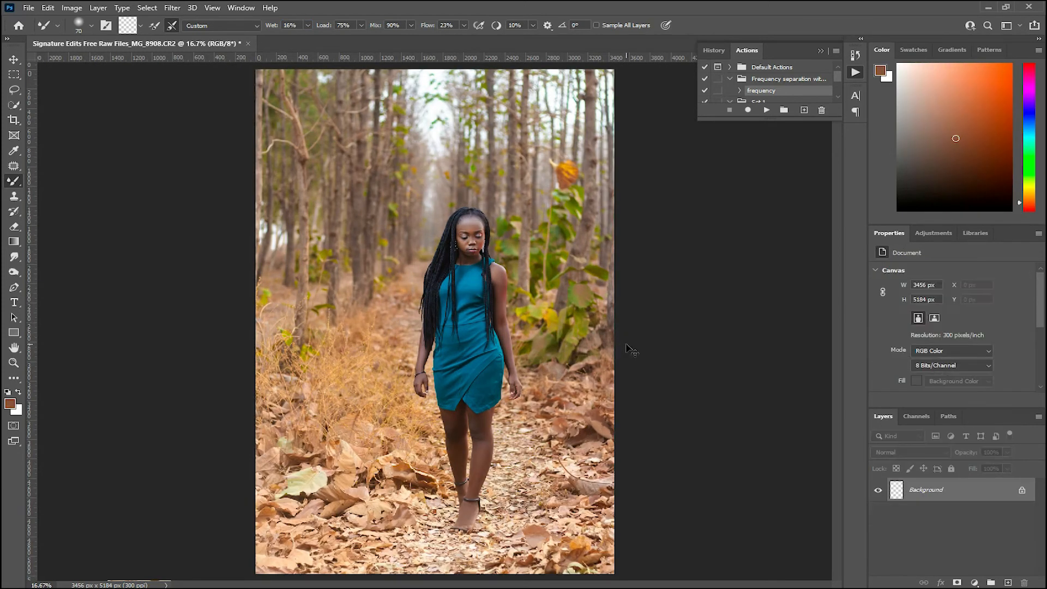
- Crop the photo to the 4 : 5 (8 : 10) ratio with values 8 and 10, shifting the image up and left in the frame
key(ctrl+plus)
key(ctrl+minus)
key(ctrl+minus)
key(u)
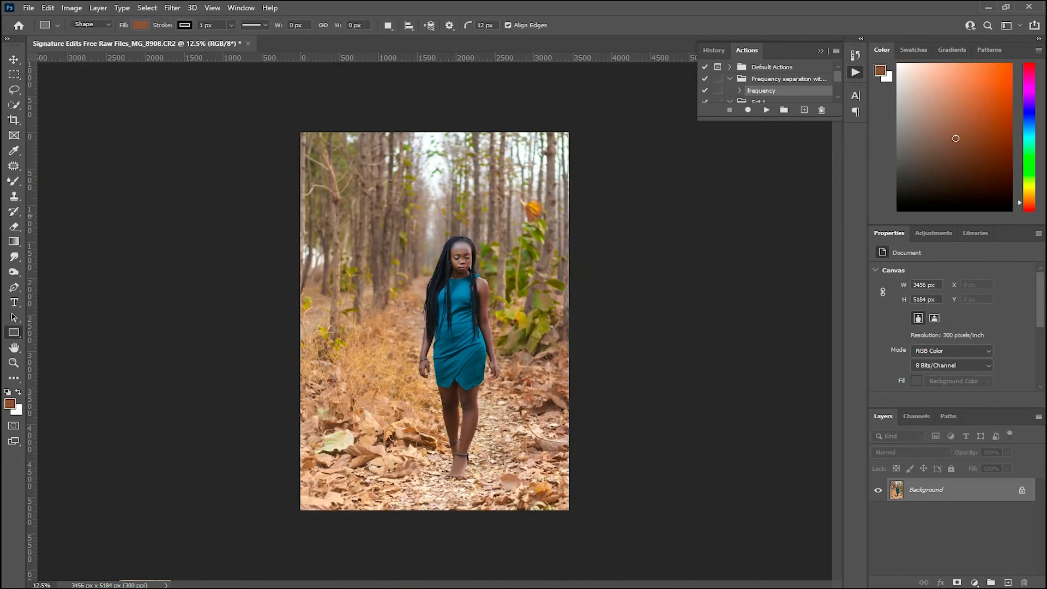
key(c)
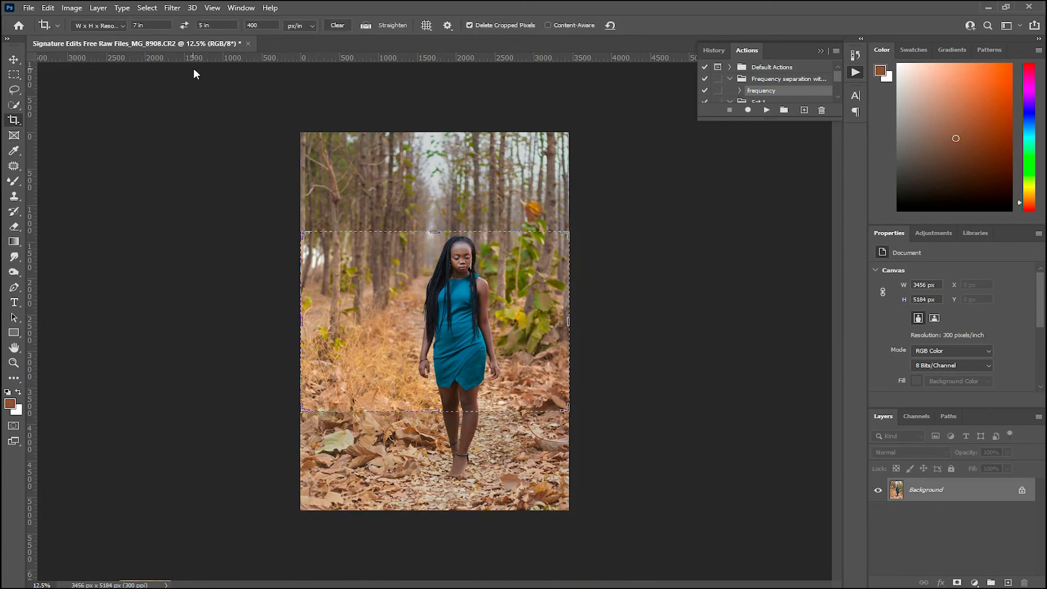
click(123, 26)
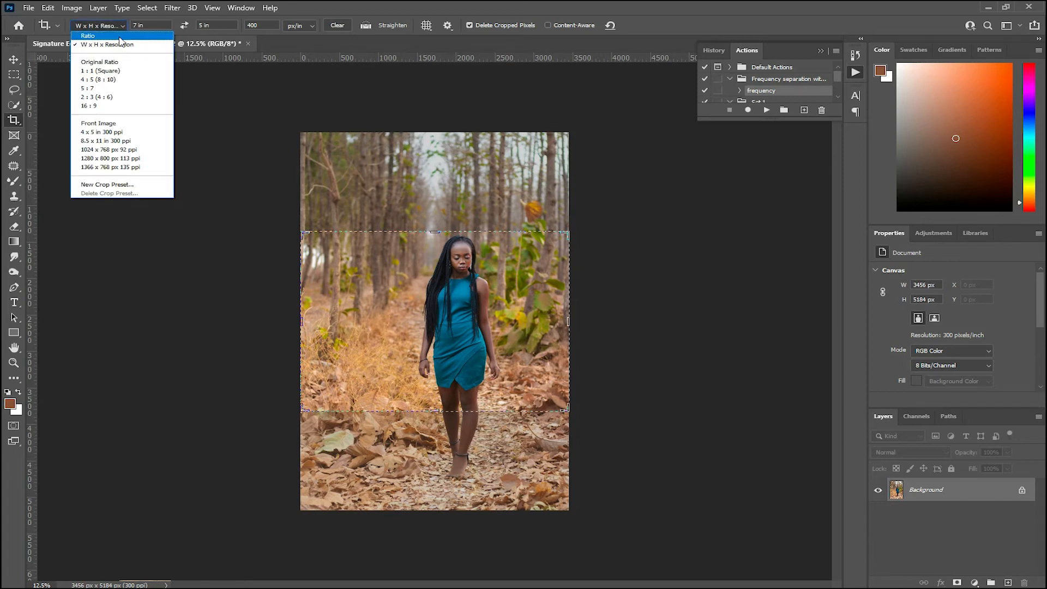
click(102, 80)
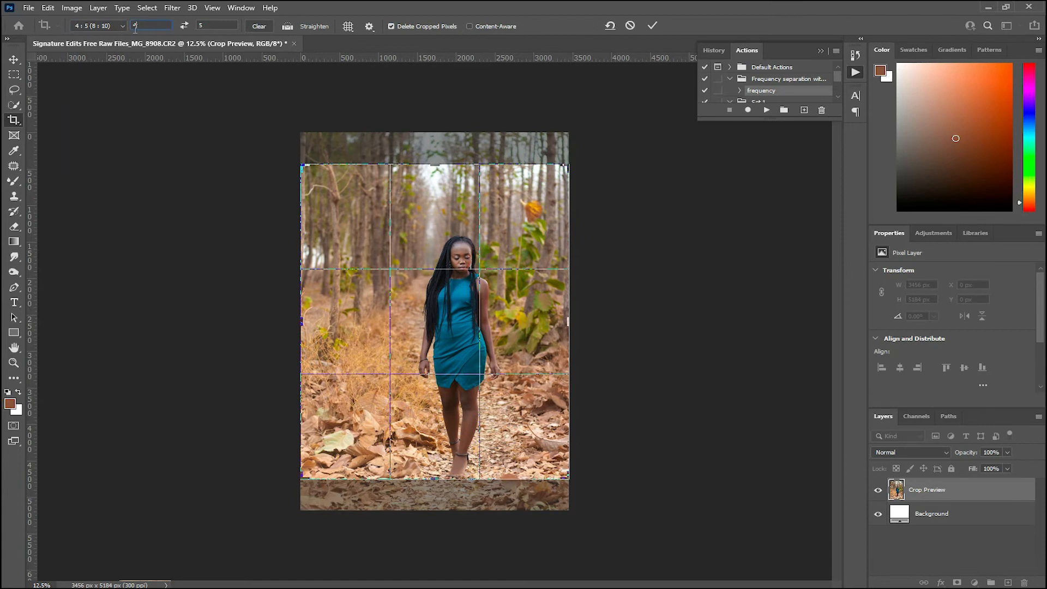
text(8)
key(Tab)
text(10)
drag(487, 327, 504, 312)
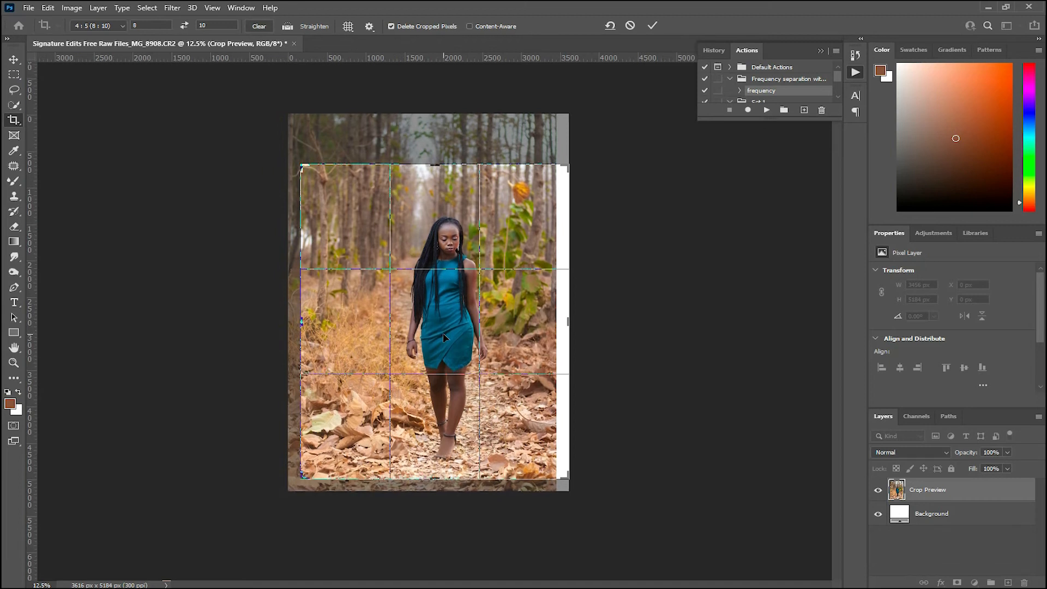
key(Return)
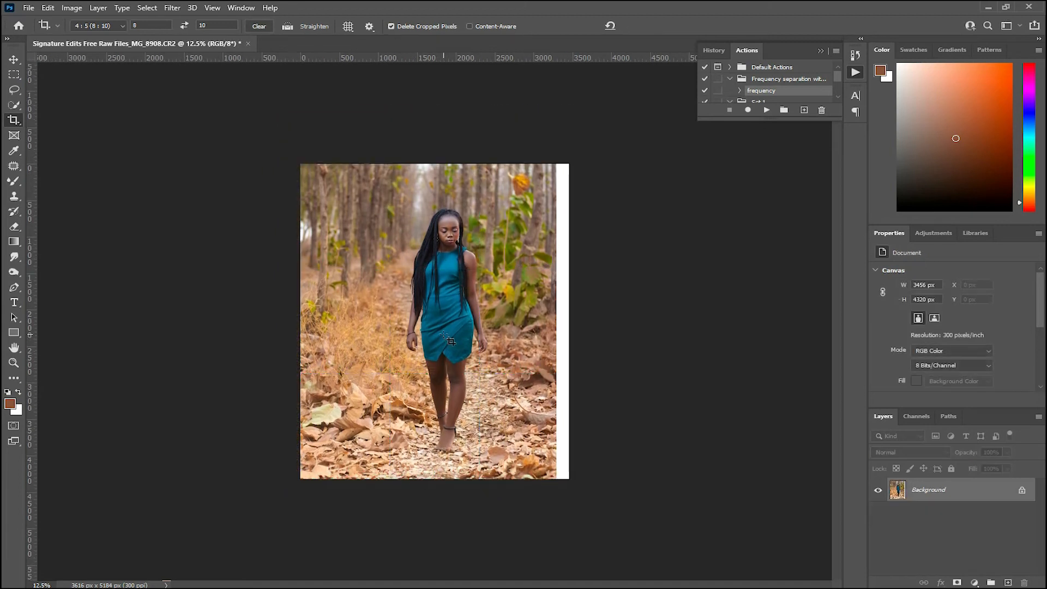
- Select the blank white strip along the photo's right edge, fill it with Content-Aware at 100% opacity, and deselect
key(ctrl+plus)
key(l)
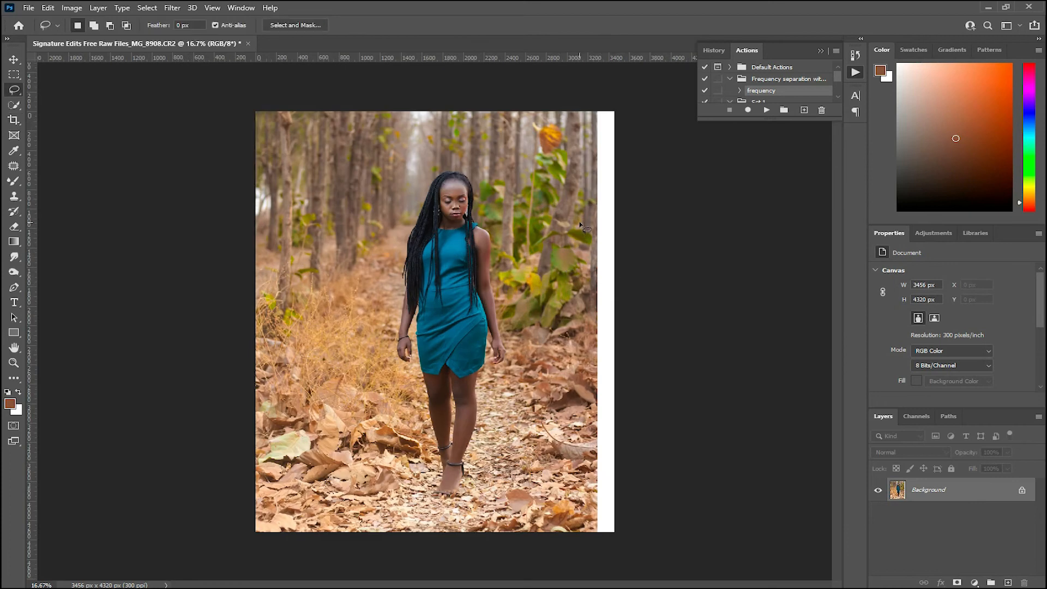
mouse_move(587, 111)
mouse_down()
mouse_move(573, 449)
mouse_move(594, 545)
mouse_up()
key(m)
mouse_move(593, 97)
mouse_down()
mouse_move(619, 489)
mouse_move(665, 569)
mouse_up()
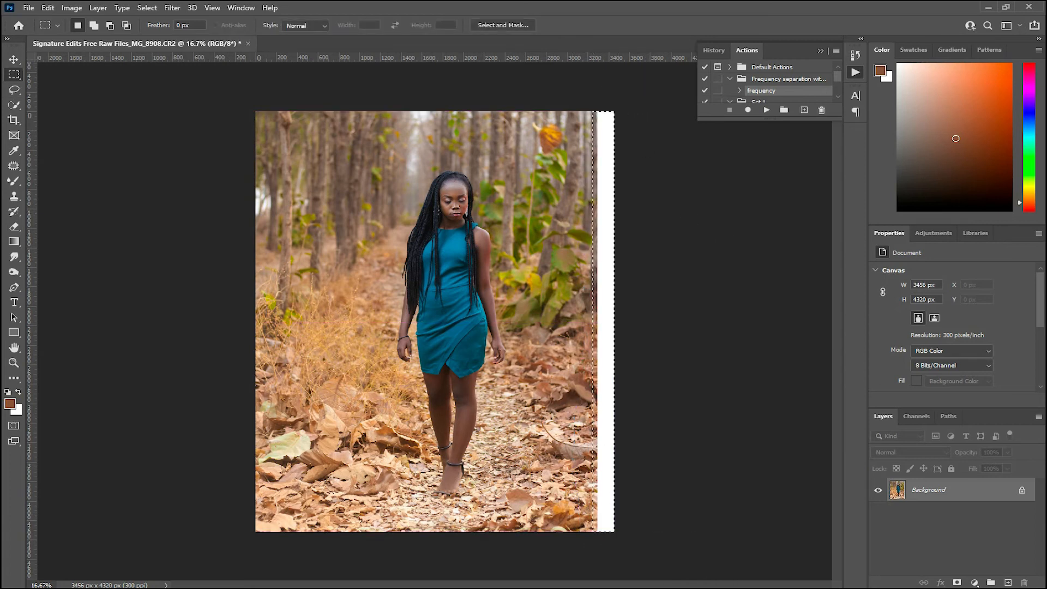
key(shift+BackSpace)
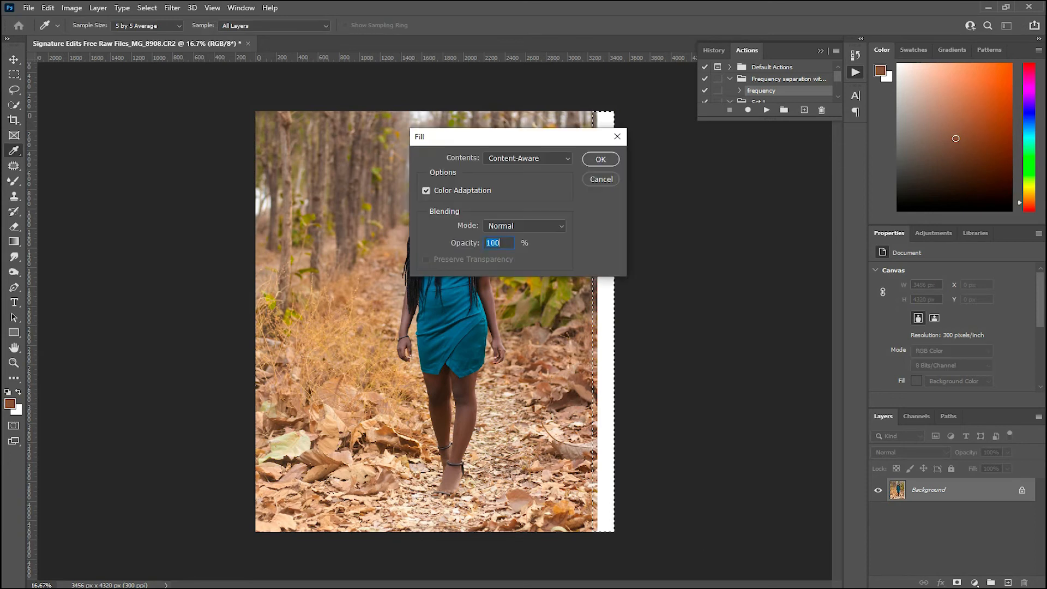
click(511, 157)
click(512, 157)
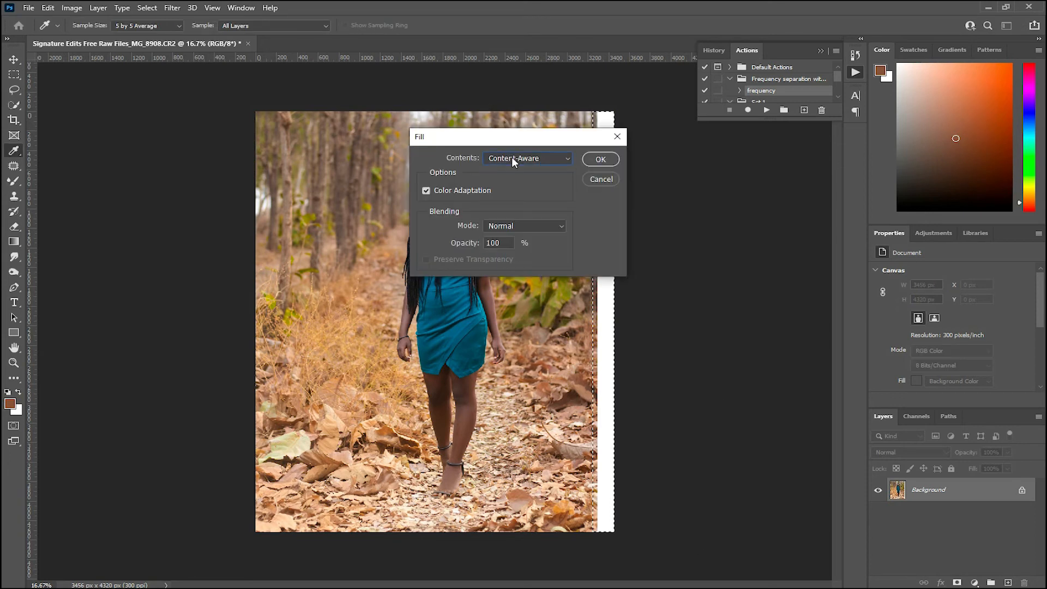
click(600, 159)
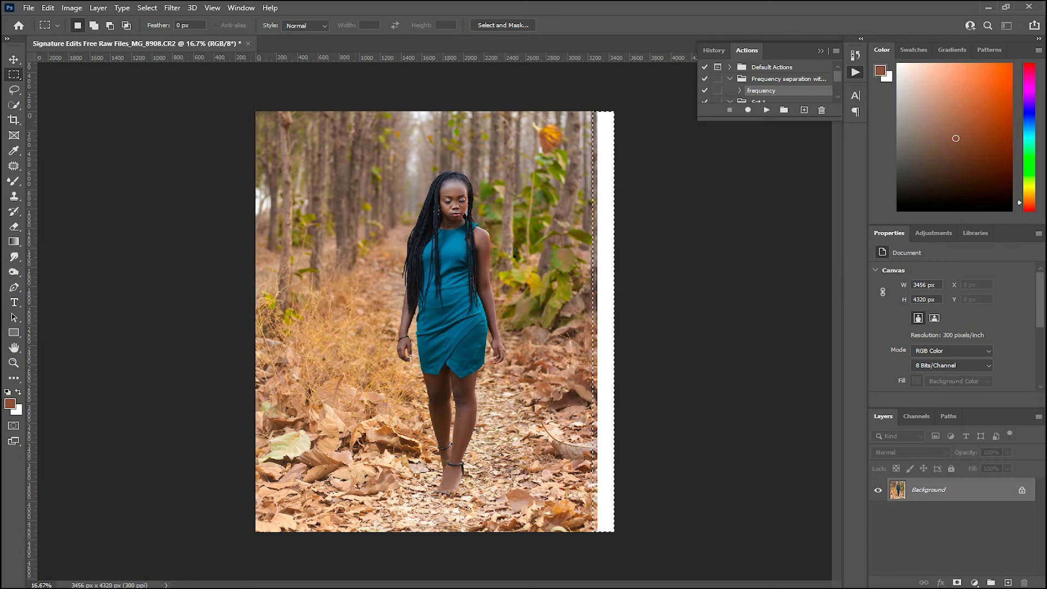
key(ctrl+d)
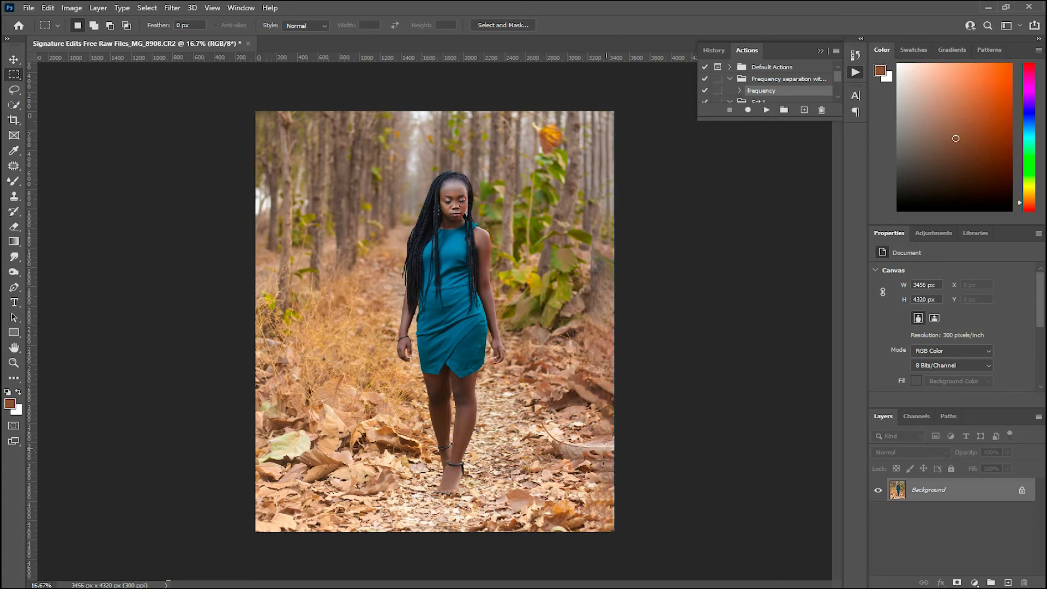
- Patch the leaves near the photo's lower right edge in the filled area with the Patch tool and clear the selection
key(j)
mouse_move(585, 465)
mouse_down()
mouse_move(578, 517)
mouse_move(601, 543)
mouse_move(599, 468)
mouse_up()
drag(597, 492, 578, 491)
key(ctrl+d)
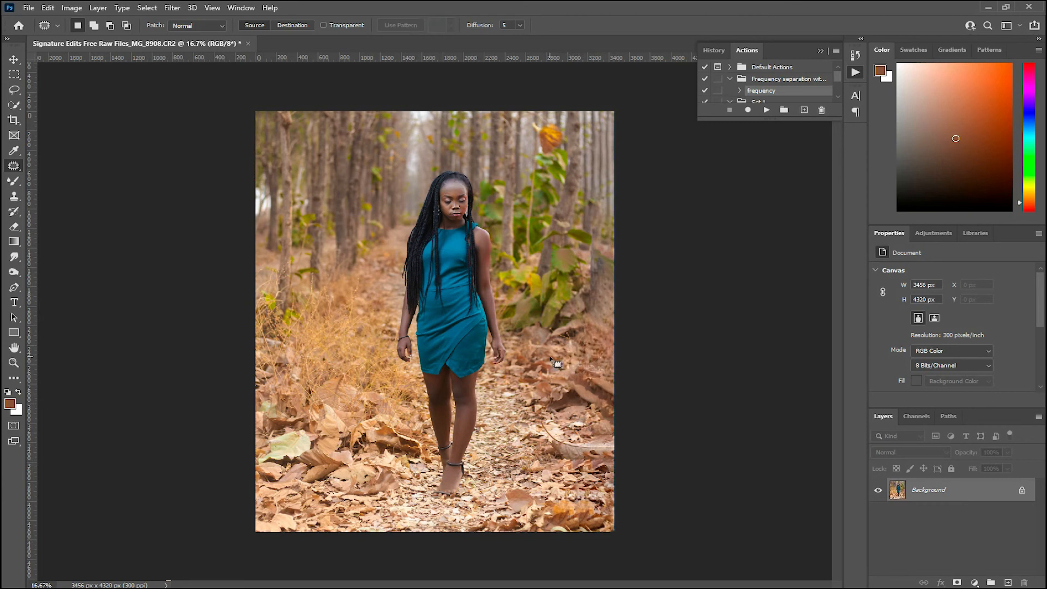
key(ctrl+plus)
key(ctrl+minus)
- In the Camera Raw Filter, set Vibrance to +7 and the saturation of Reds to -17 and Oranges to -14
click(172, 8)
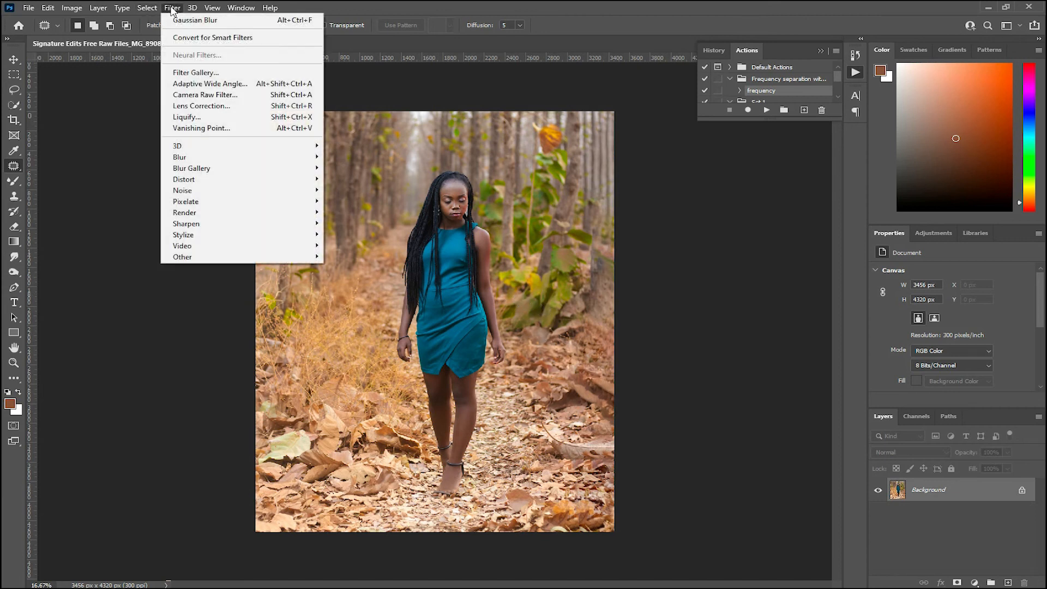
click(189, 96)
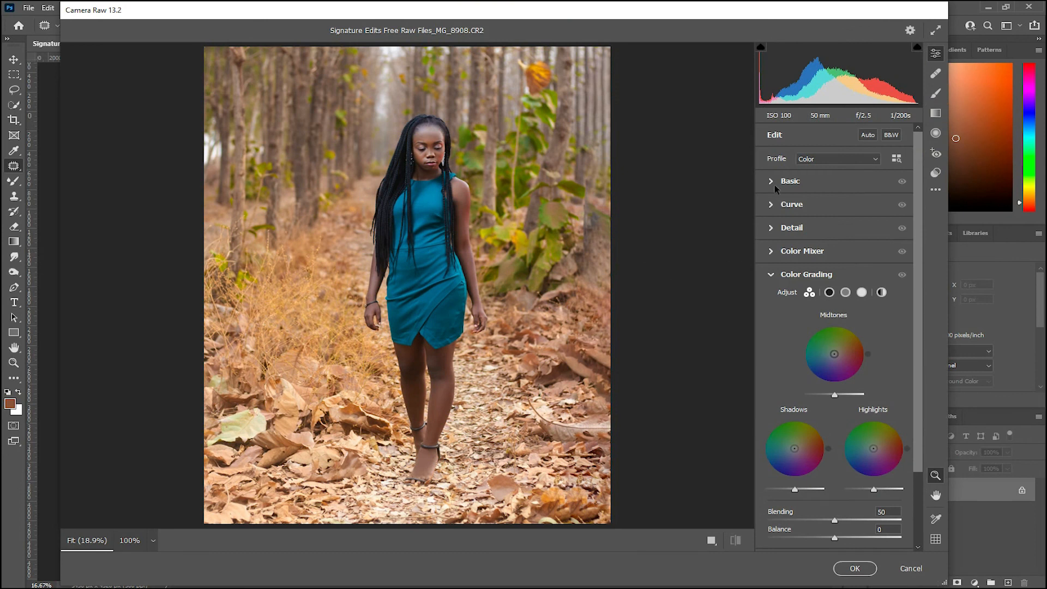
click(772, 182)
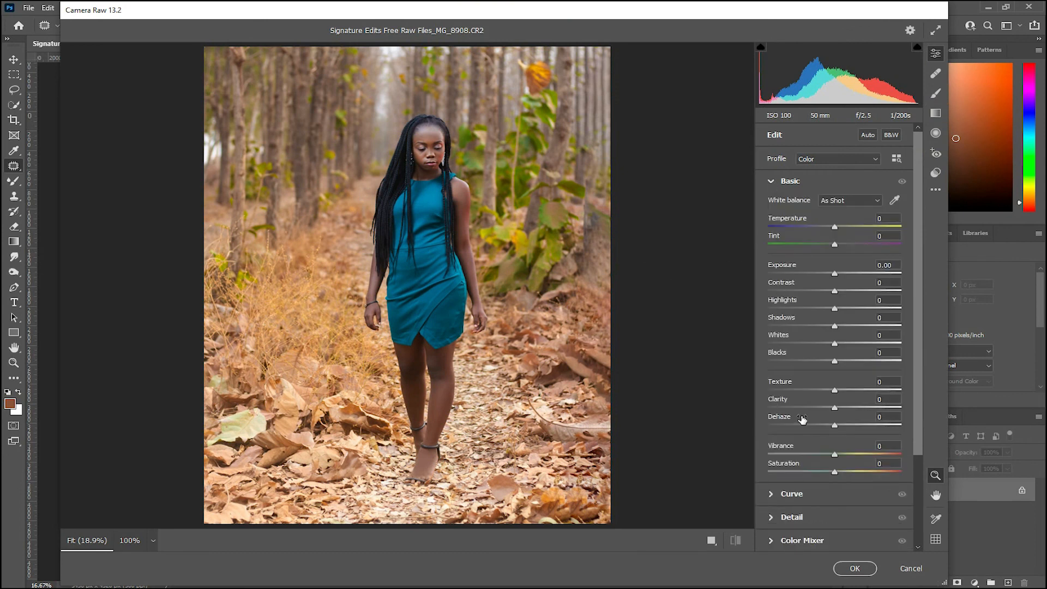
drag(835, 454, 839, 455)
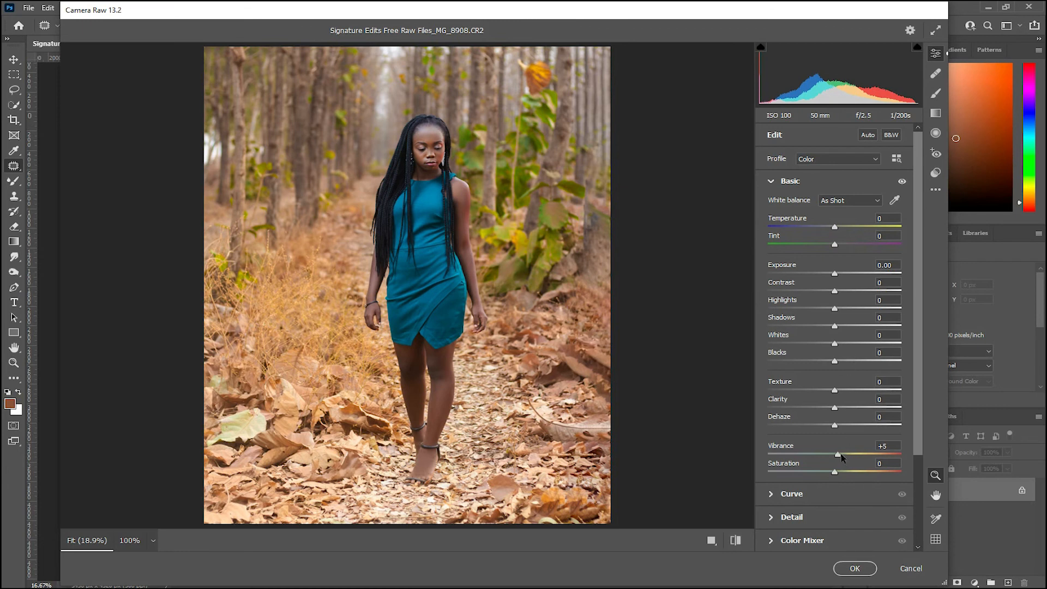
scroll(831, 464, down, 2)
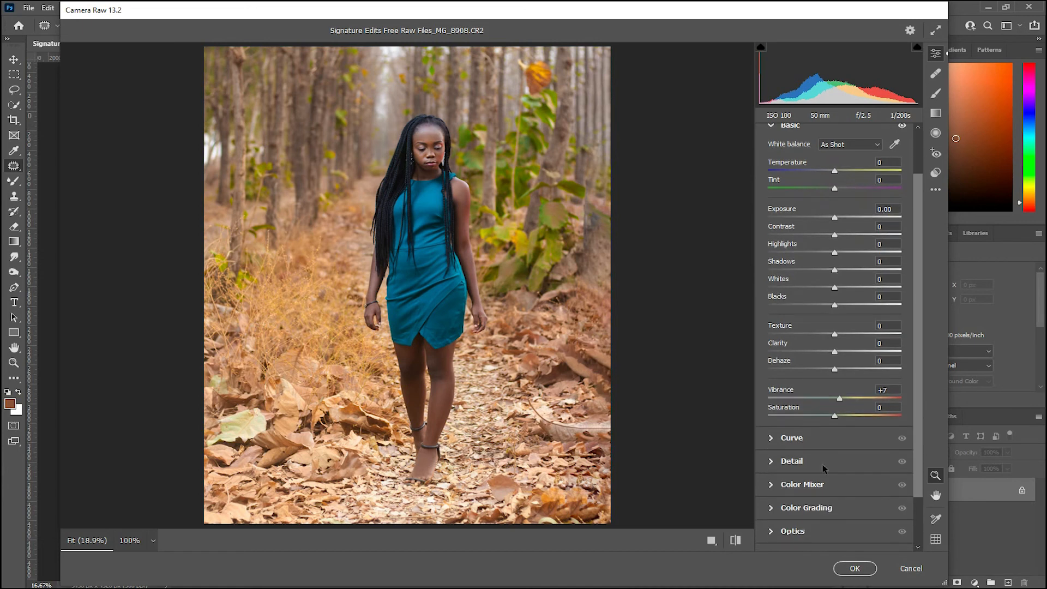
click(828, 487)
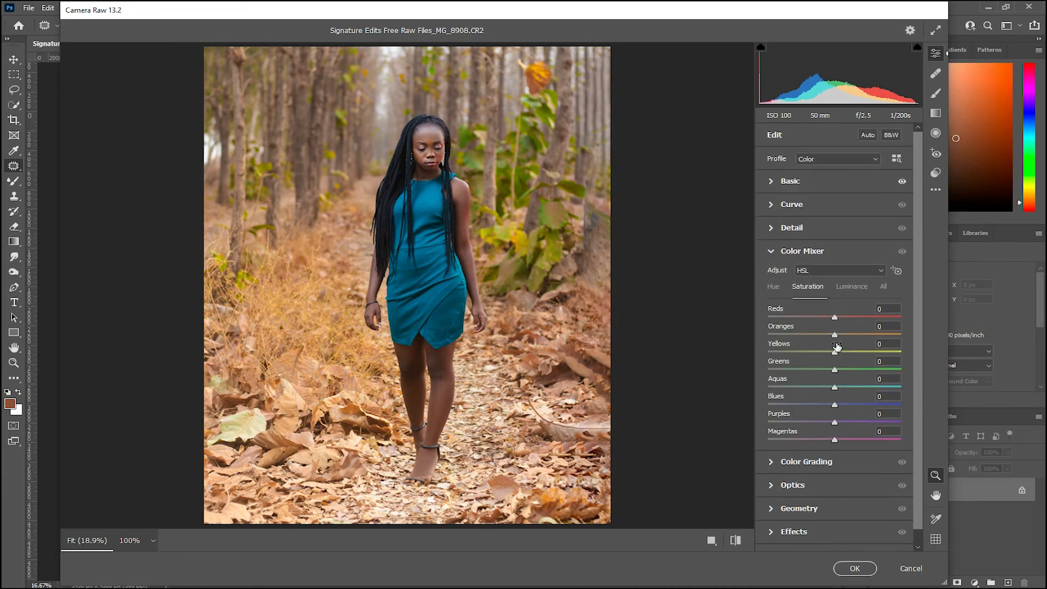
drag(828, 316, 825, 336)
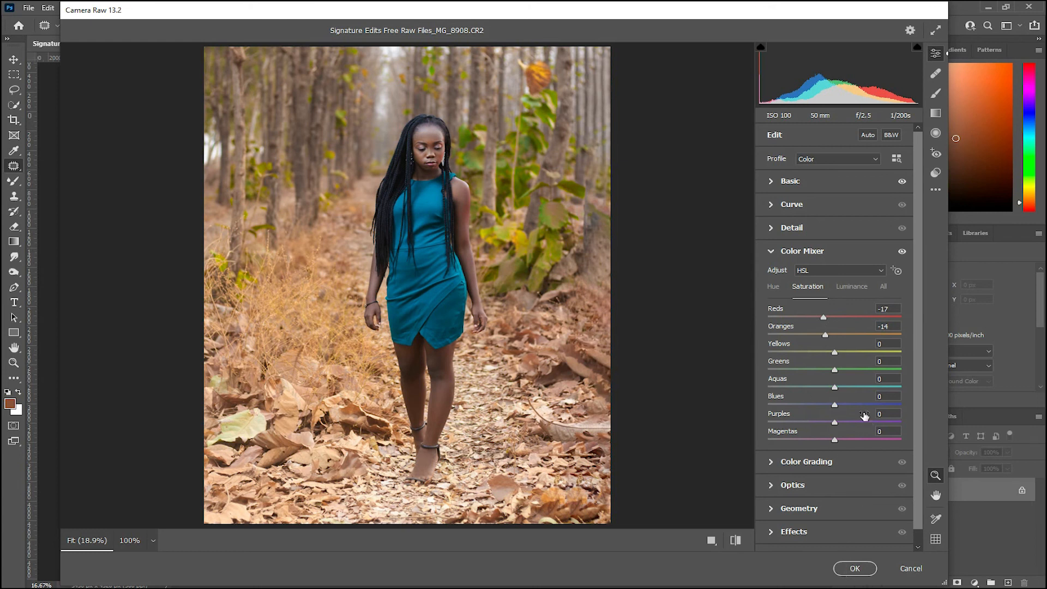
- Add a vignette of -59 with midpoint 32, adjust its feather and highlights slightly, and apply the Camera Raw edits
scroll(916, 349, down, 1)
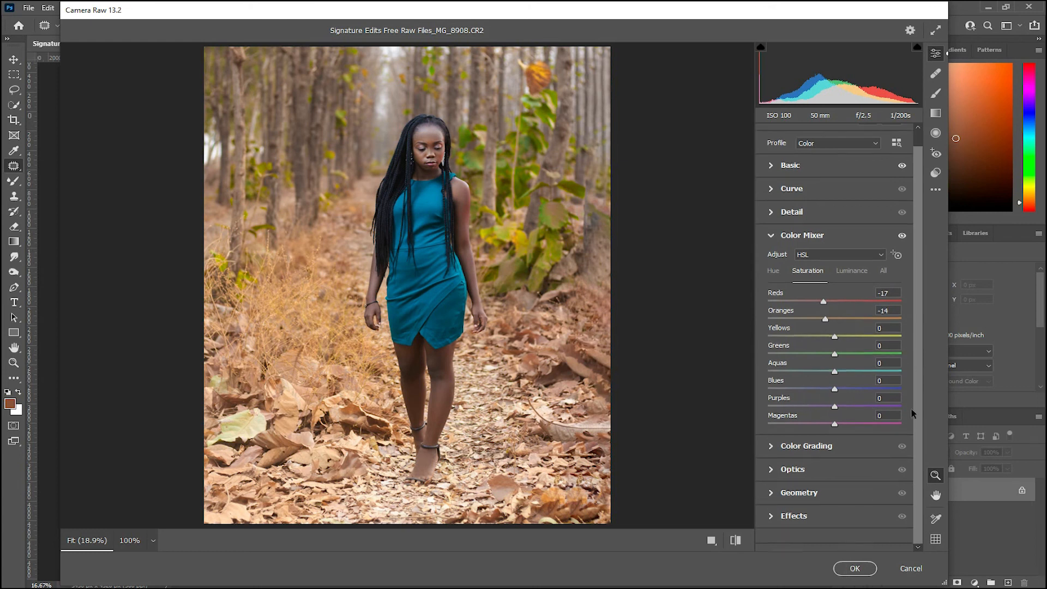
click(796, 515)
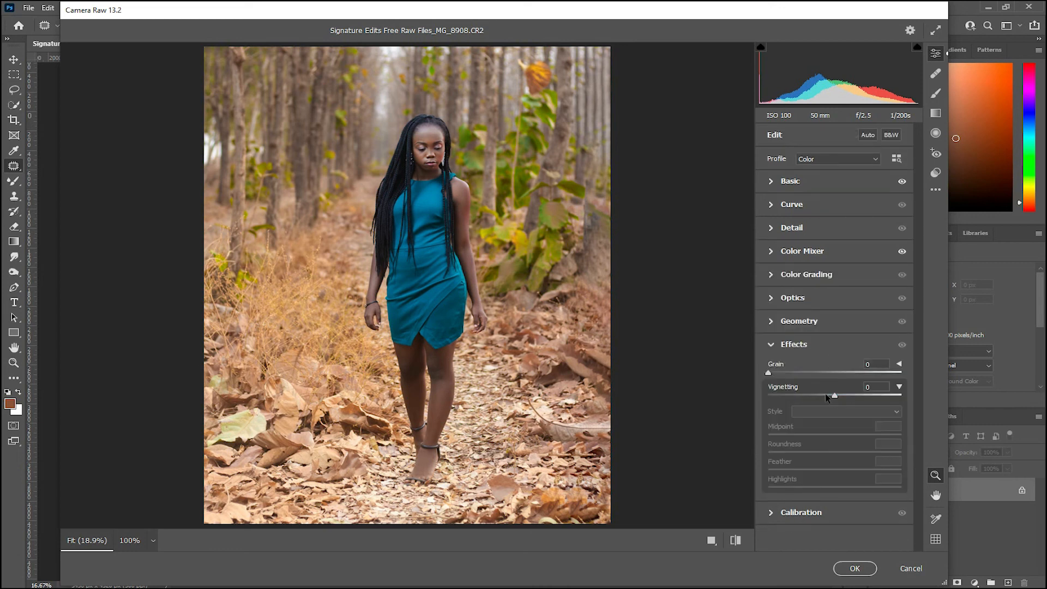
drag(835, 398, 795, 397)
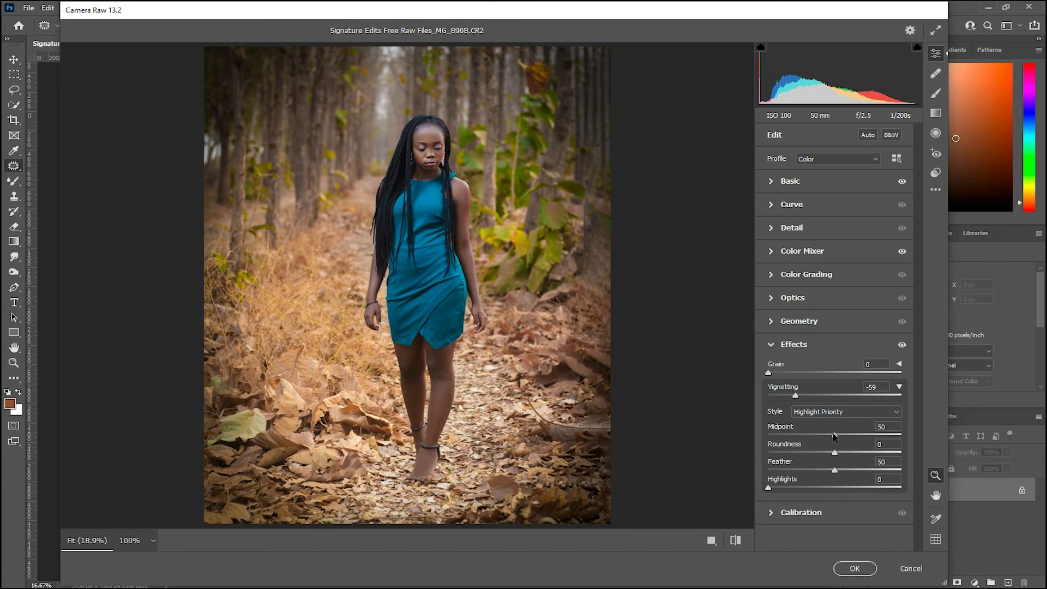
drag(828, 437, 809, 436)
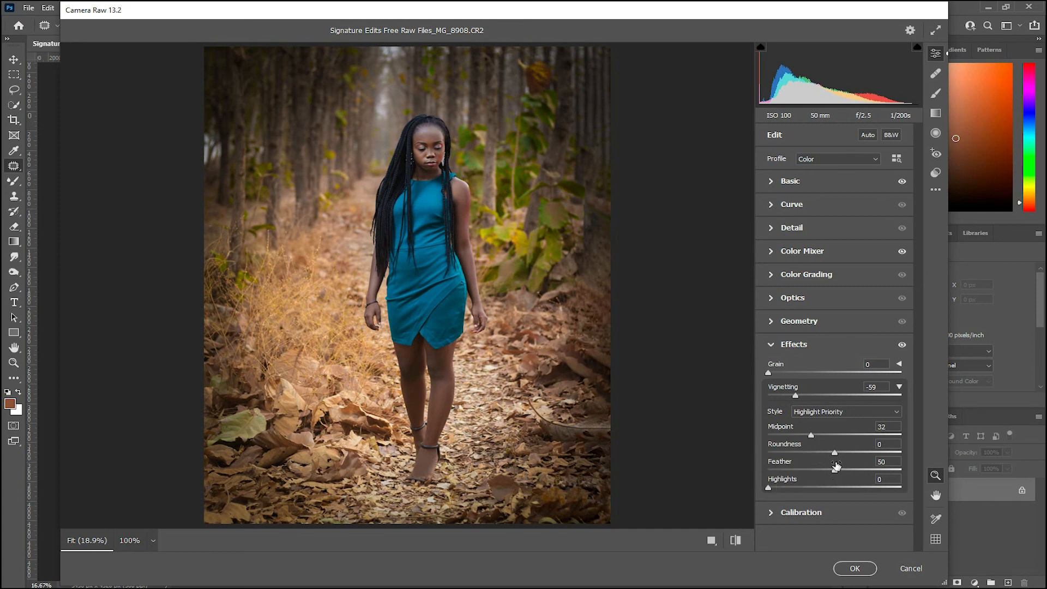
mouse_move(836, 467)
mouse_down()
mouse_move(816, 475)
mouse_move(832, 472)
mouse_up()
drag(770, 488, 774, 487)
click(854, 569)
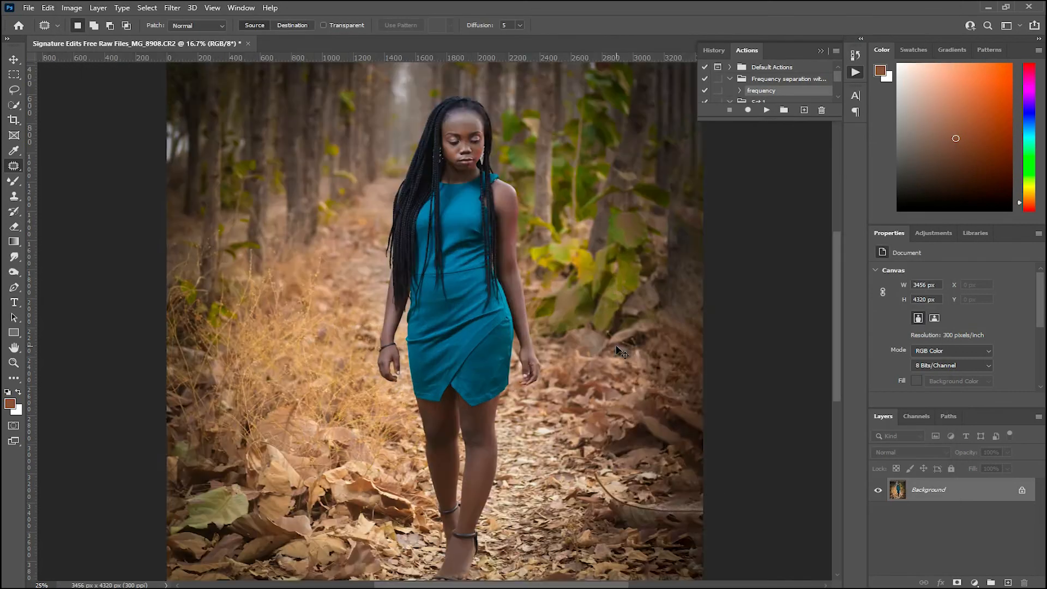
key(ctrl+plus)
key(ctrl+minus)
key(ctrl+plus)
key(ctrl+minus)
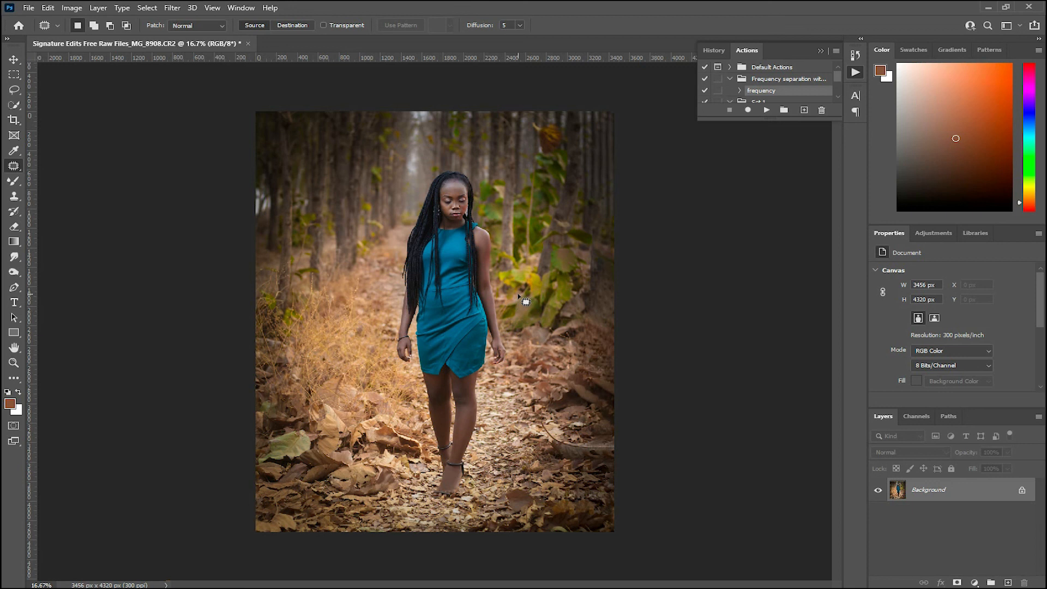
key(ctrl+plus)
key(ctrl+minus)
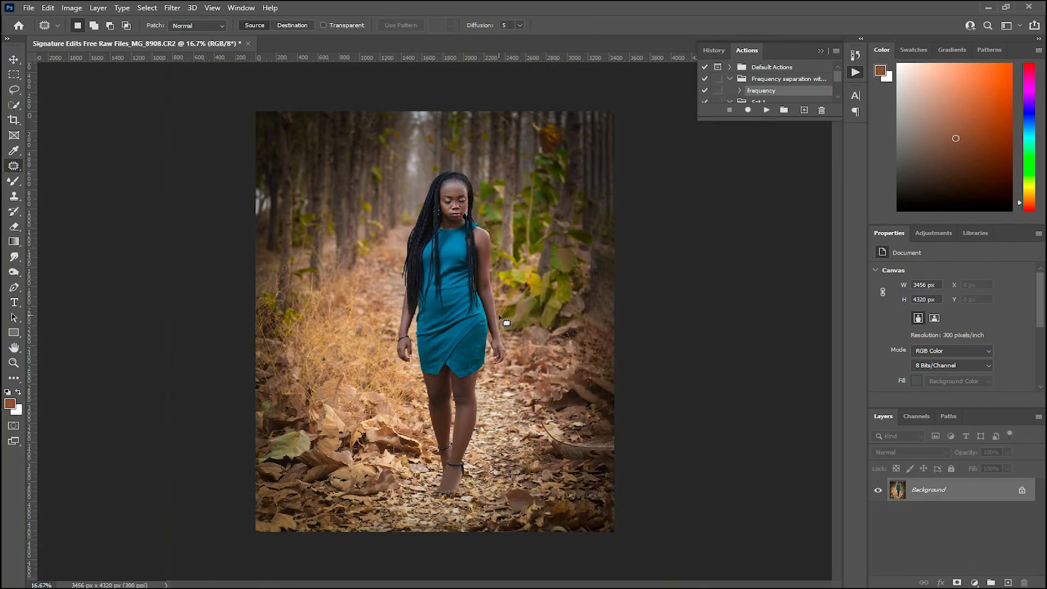